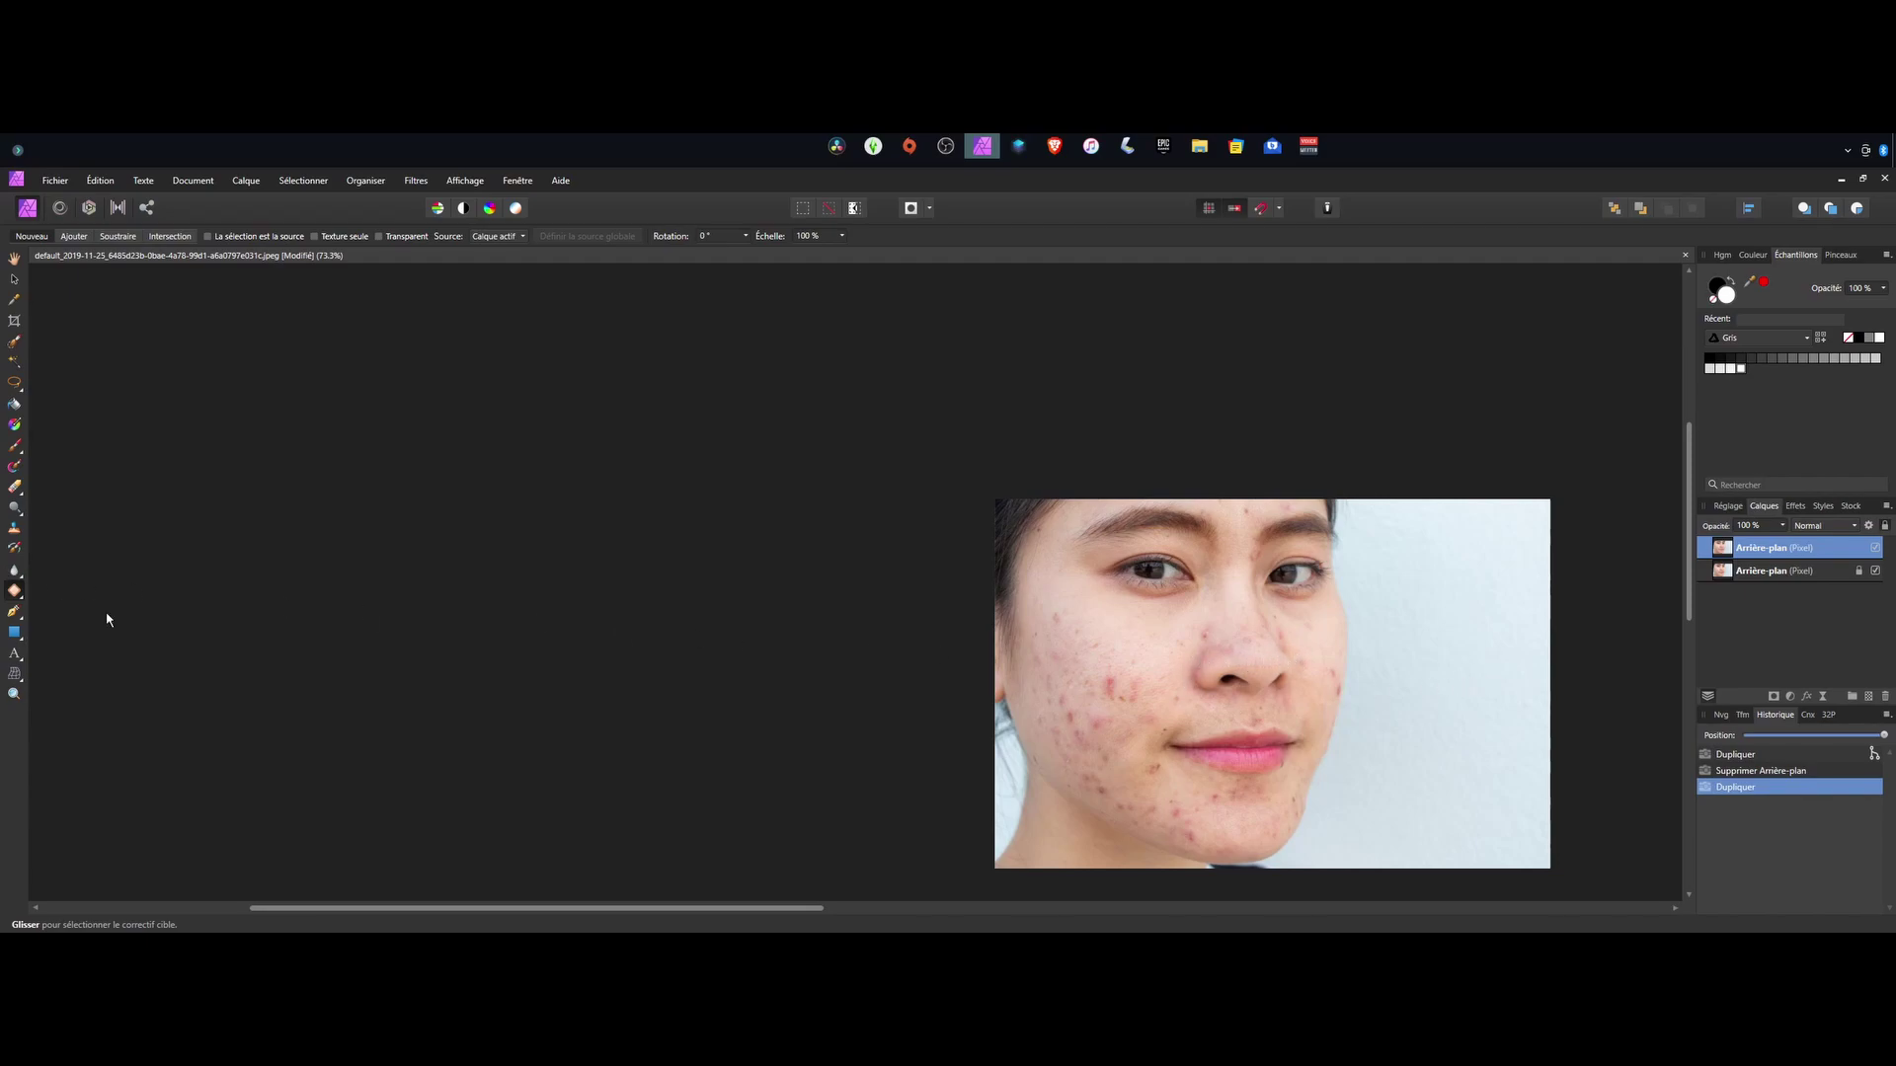
Step: Remove the reddish spot on the upper cheek with the Blemish Removal tool at a 31 px width
click(20, 598)
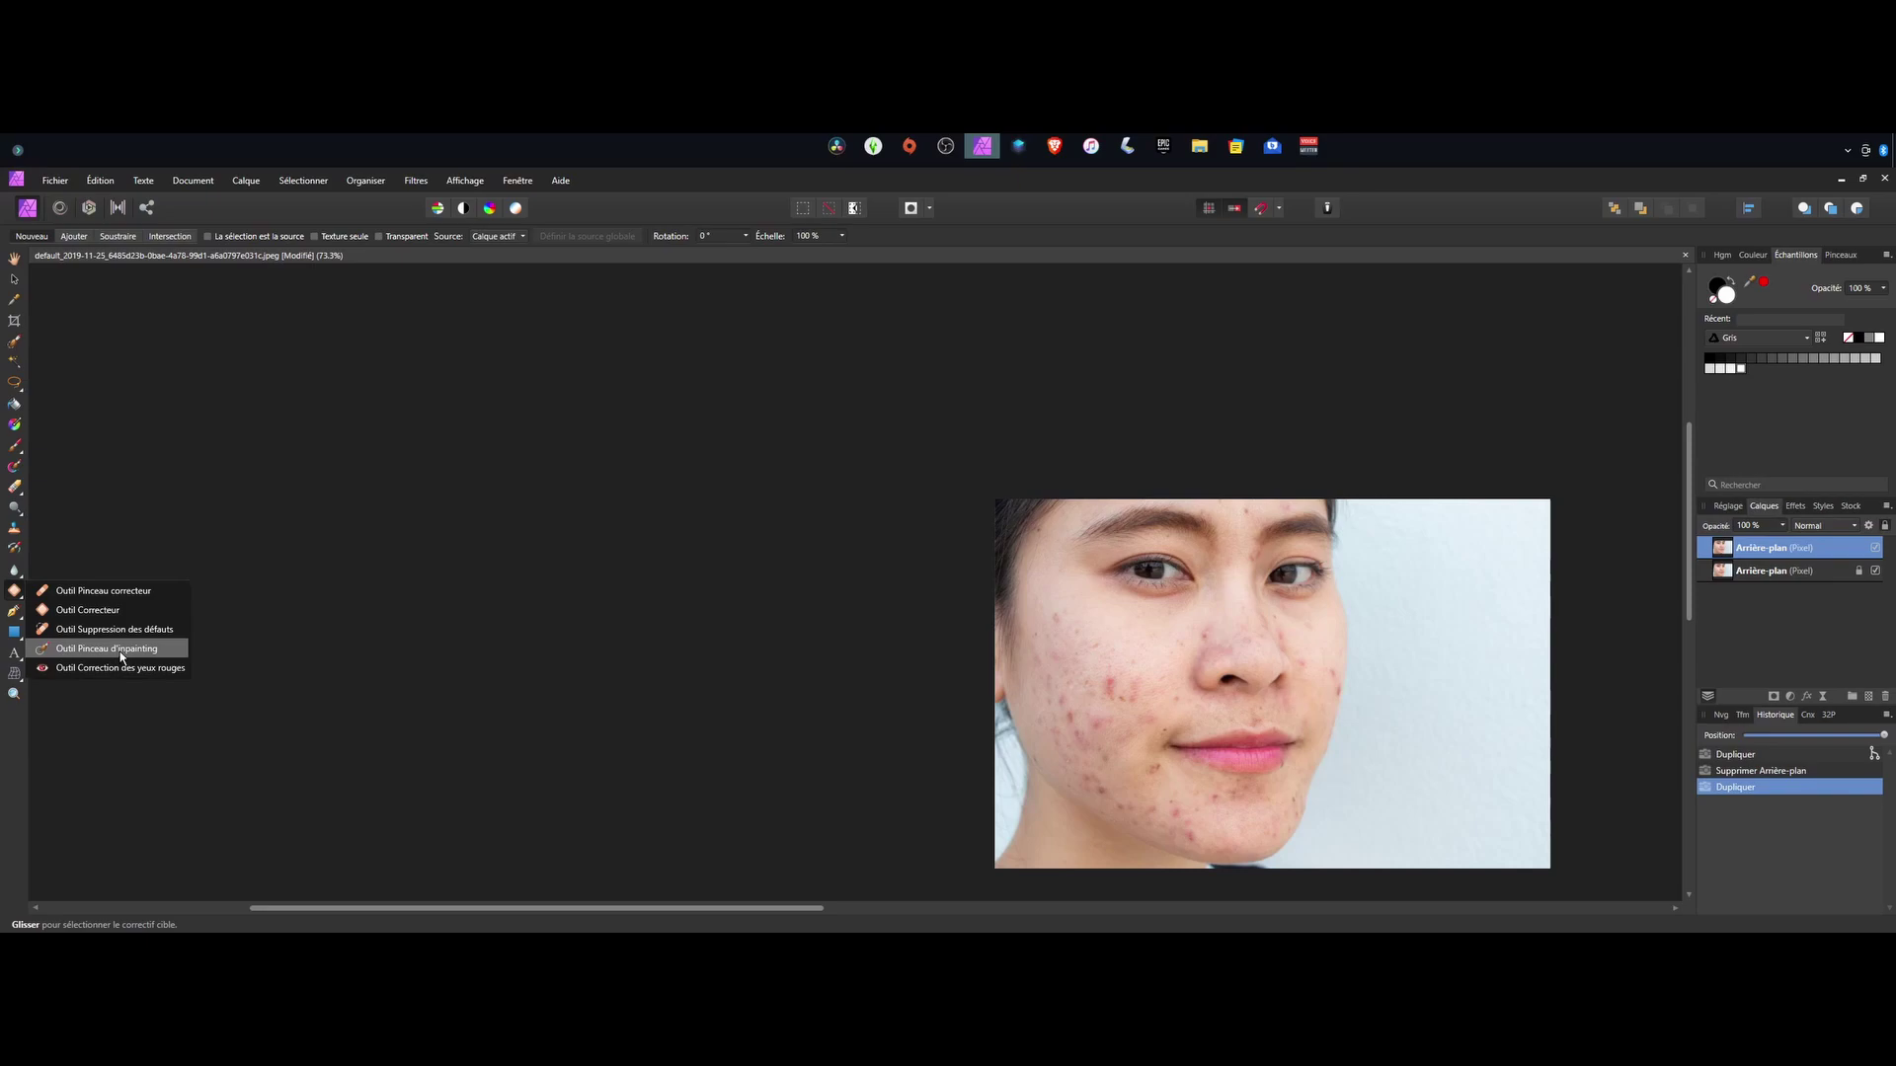
click(67, 634)
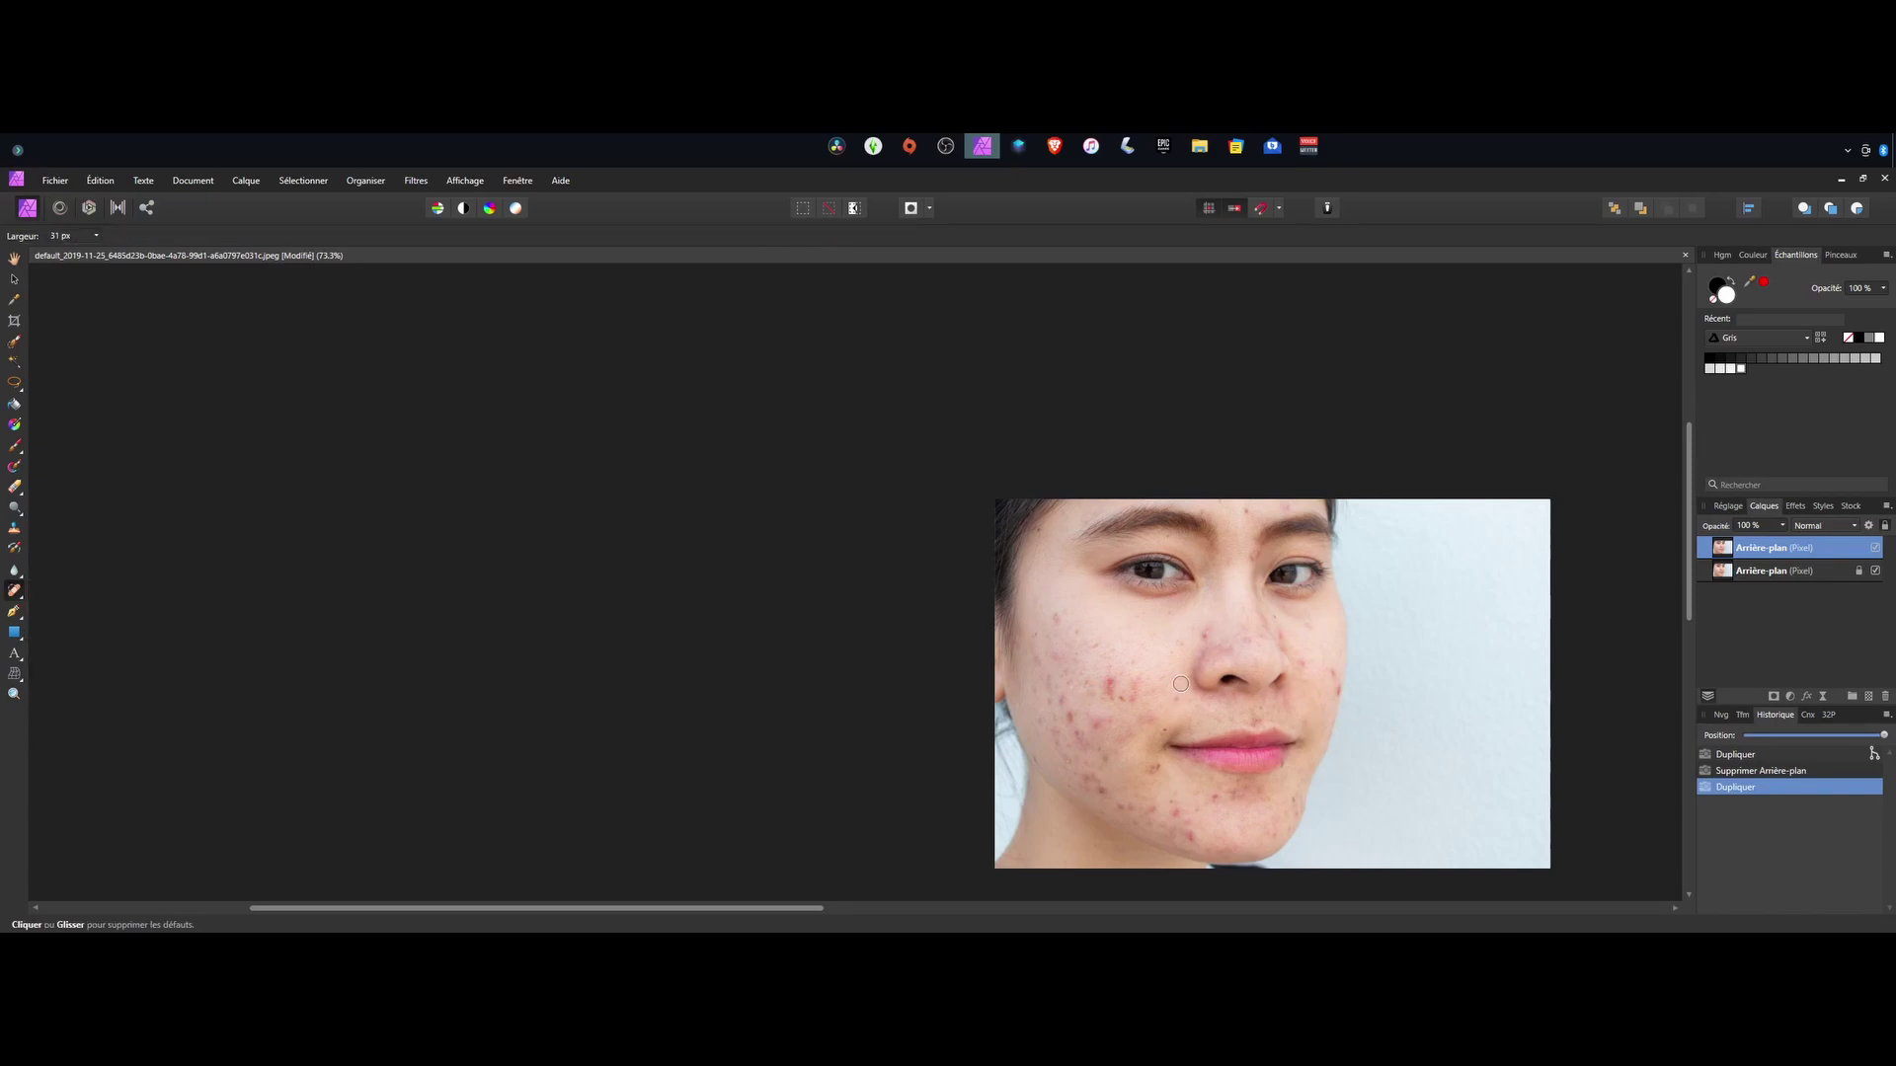
scroll(1180, 685, up, 5)
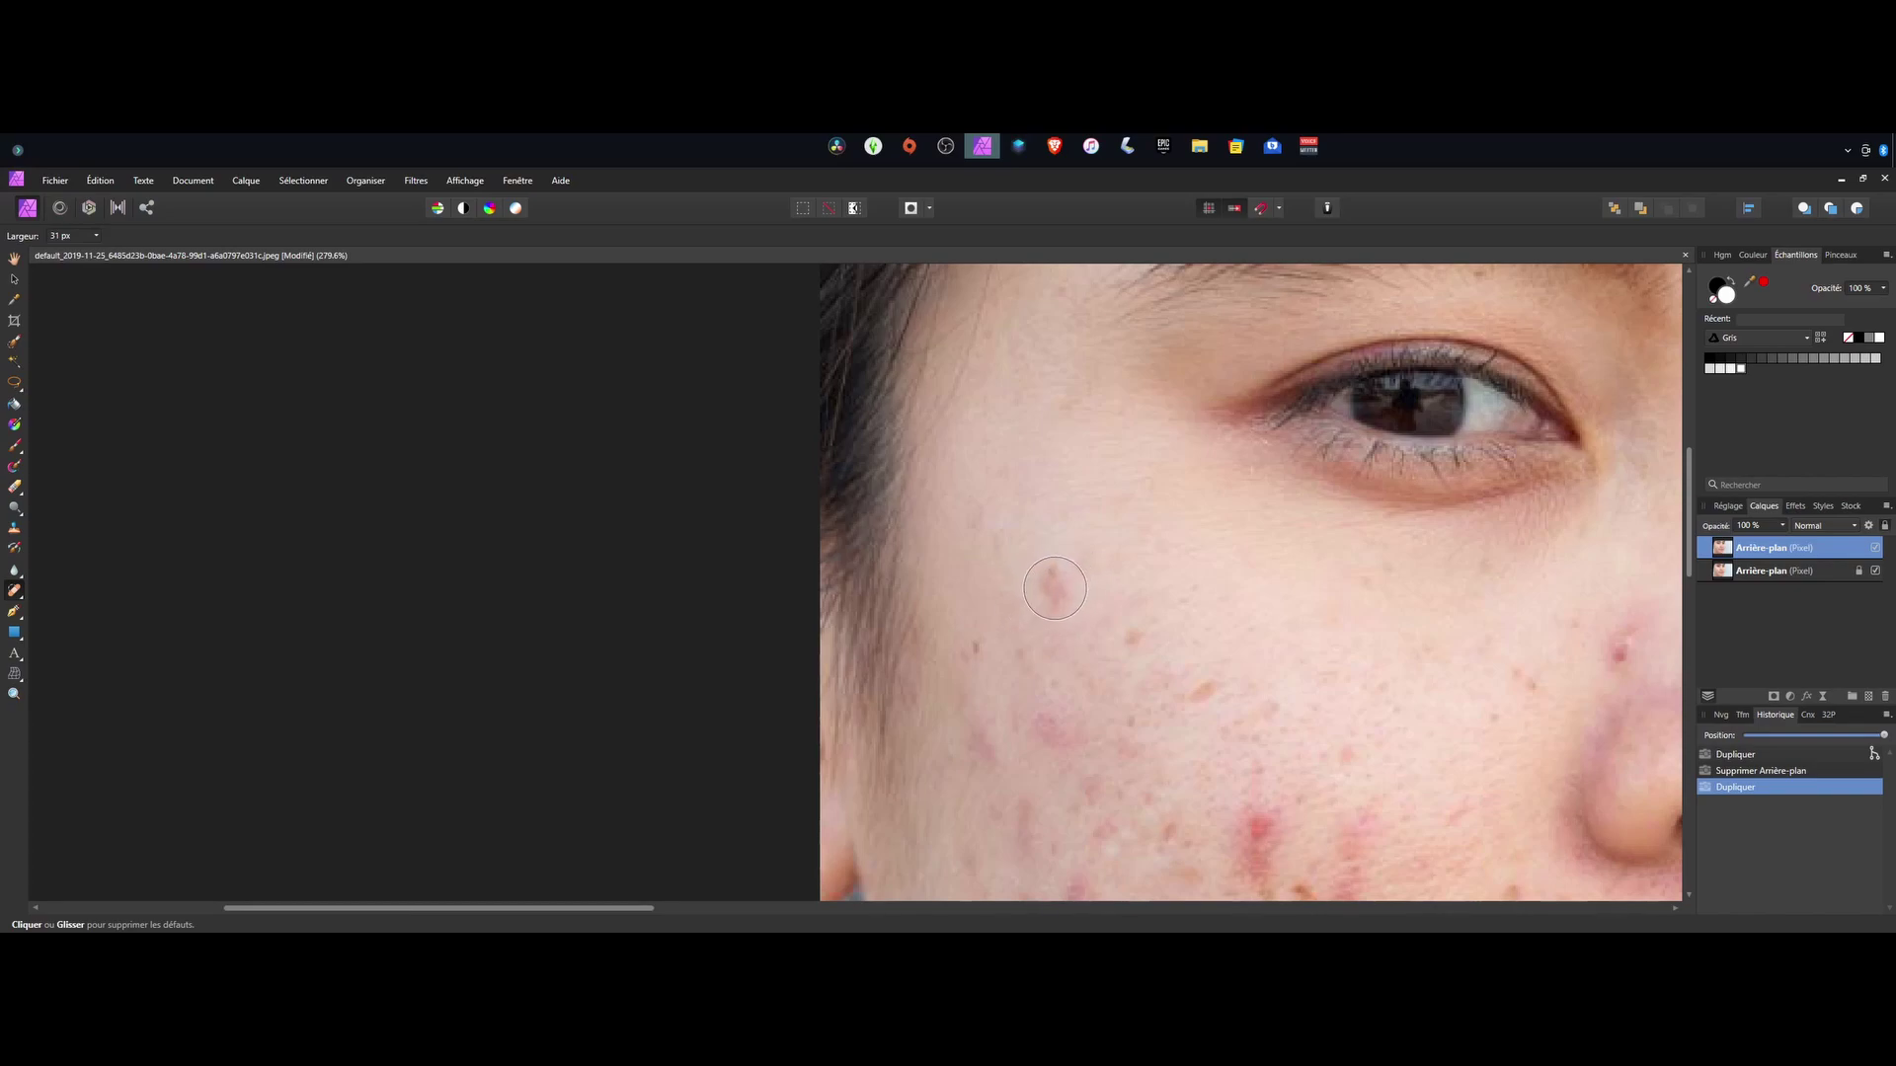
click(1054, 588)
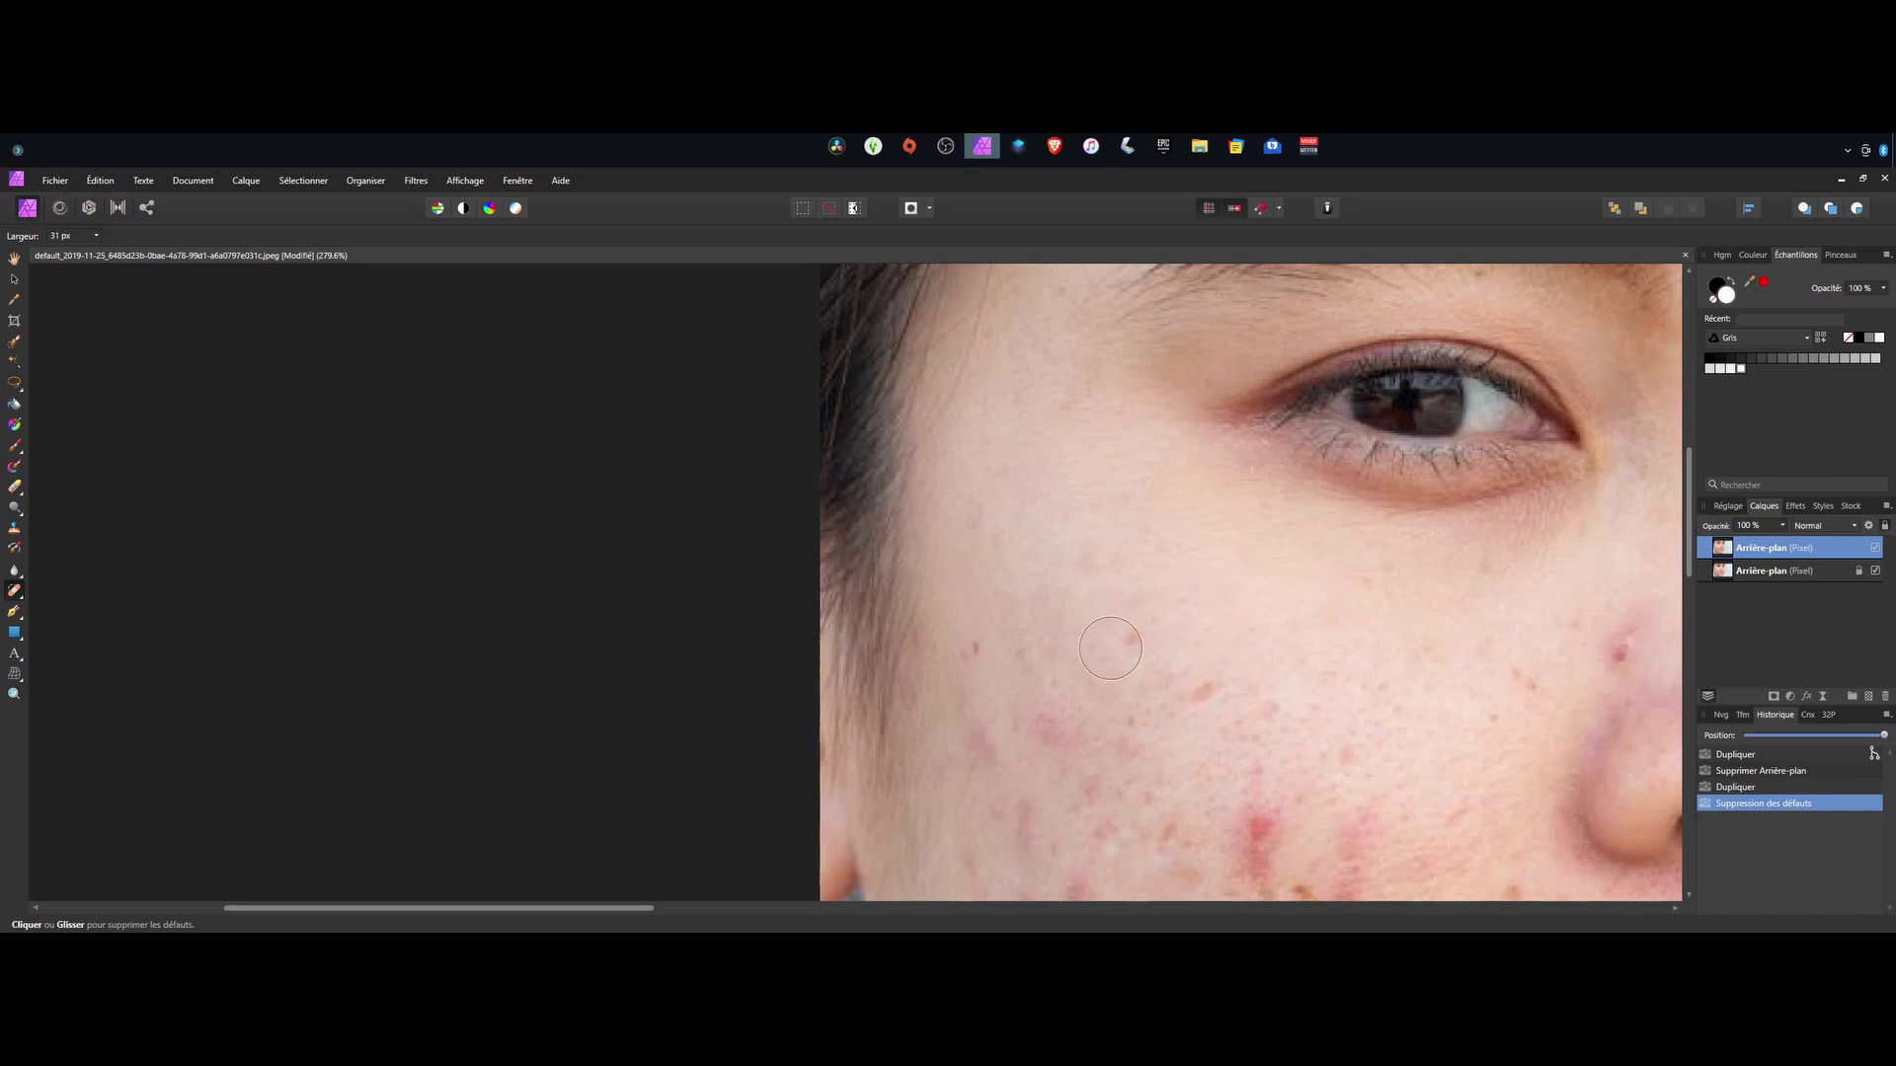
Step: Reduce the blemish brush width to 13.7 px and remove small spots on the cheek below the eye
scroll(1120, 639, up, 5)
drag(1220, 646, 1189, 647)
scroll(1217, 576, down, 5)
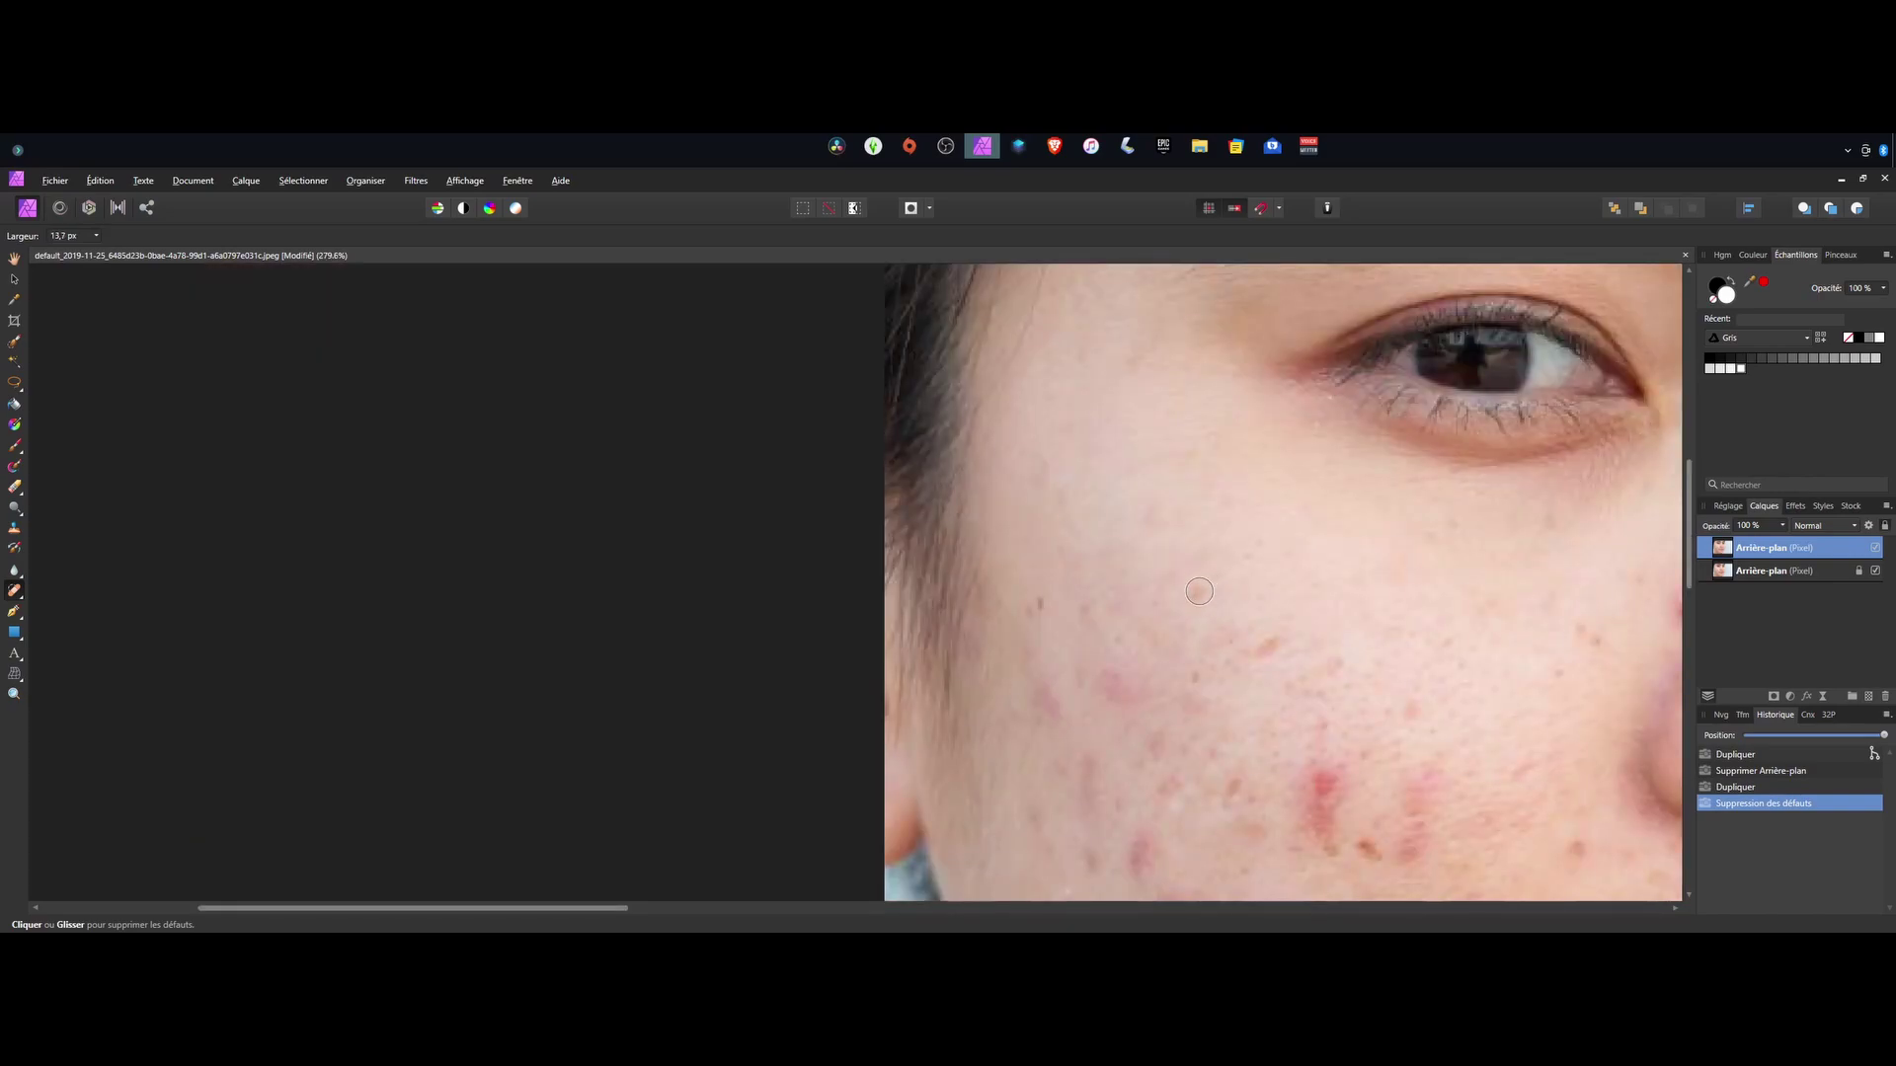
click(1260, 570)
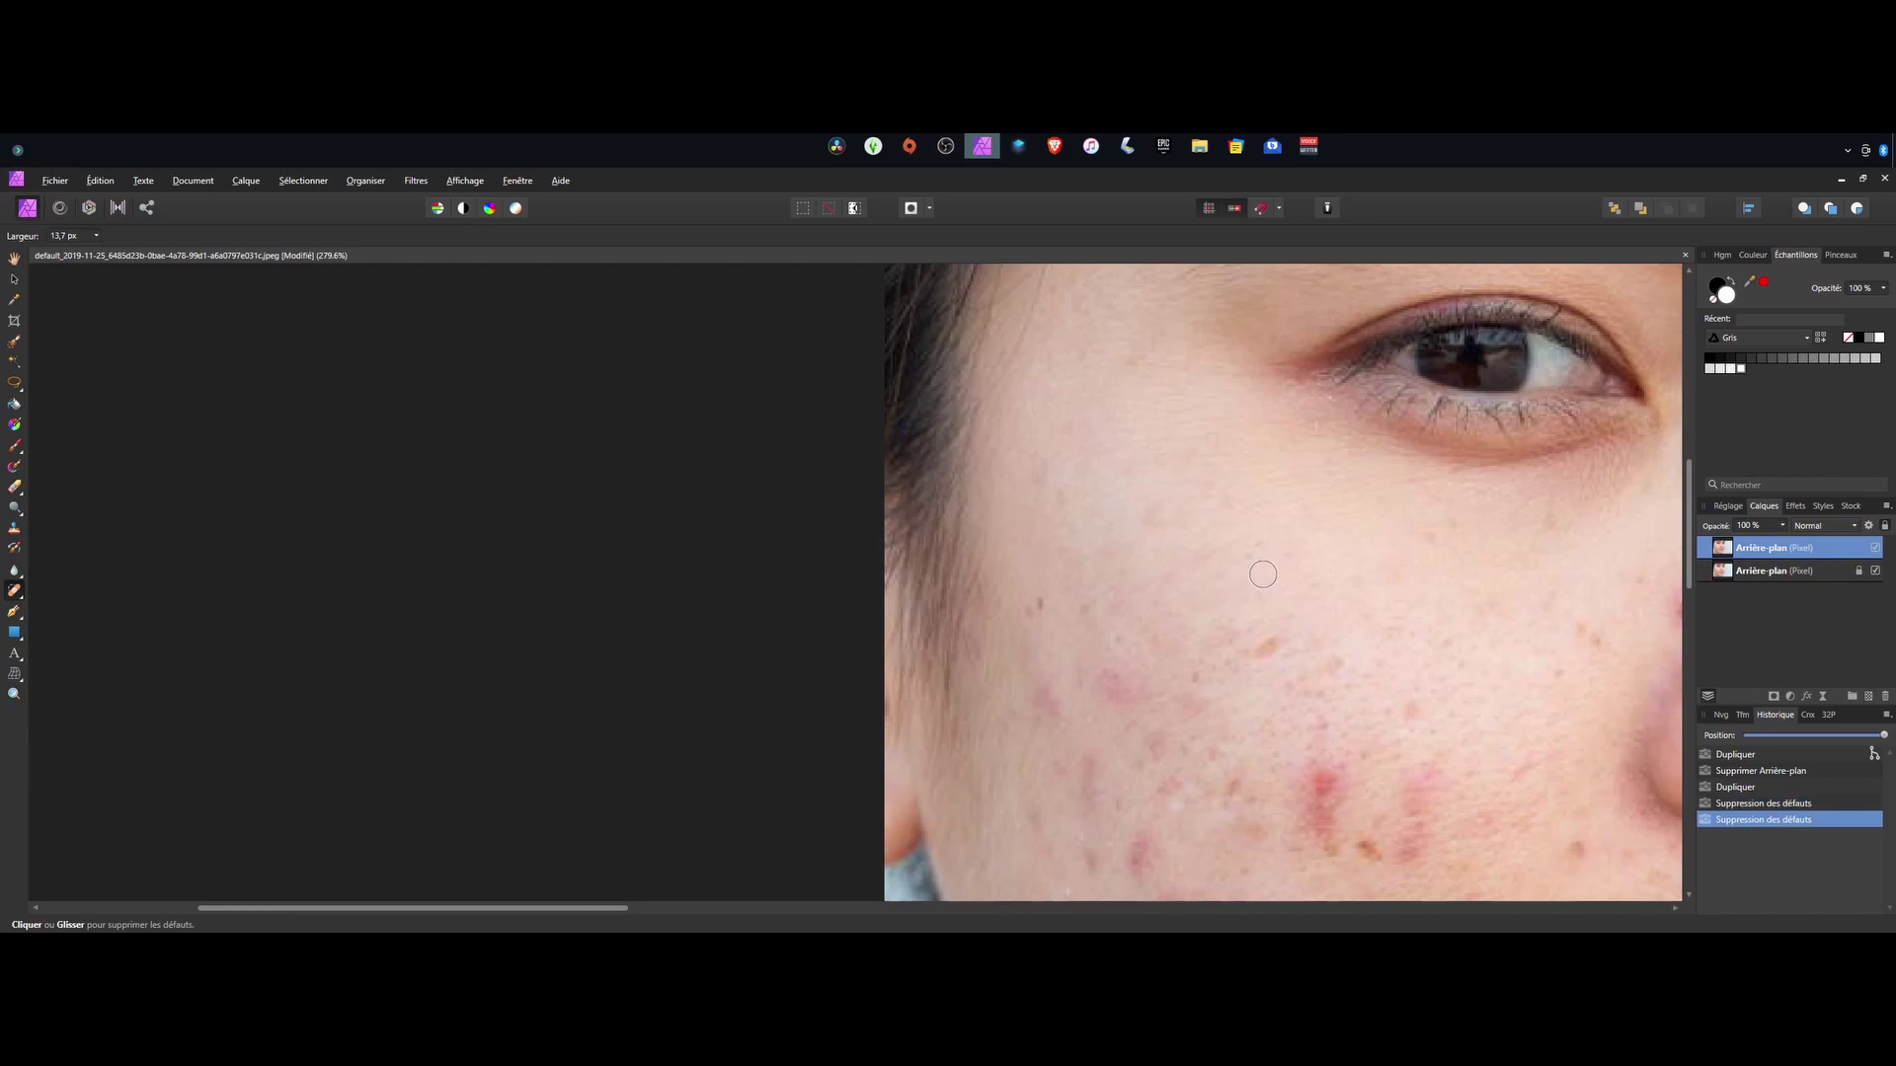
click(1438, 714)
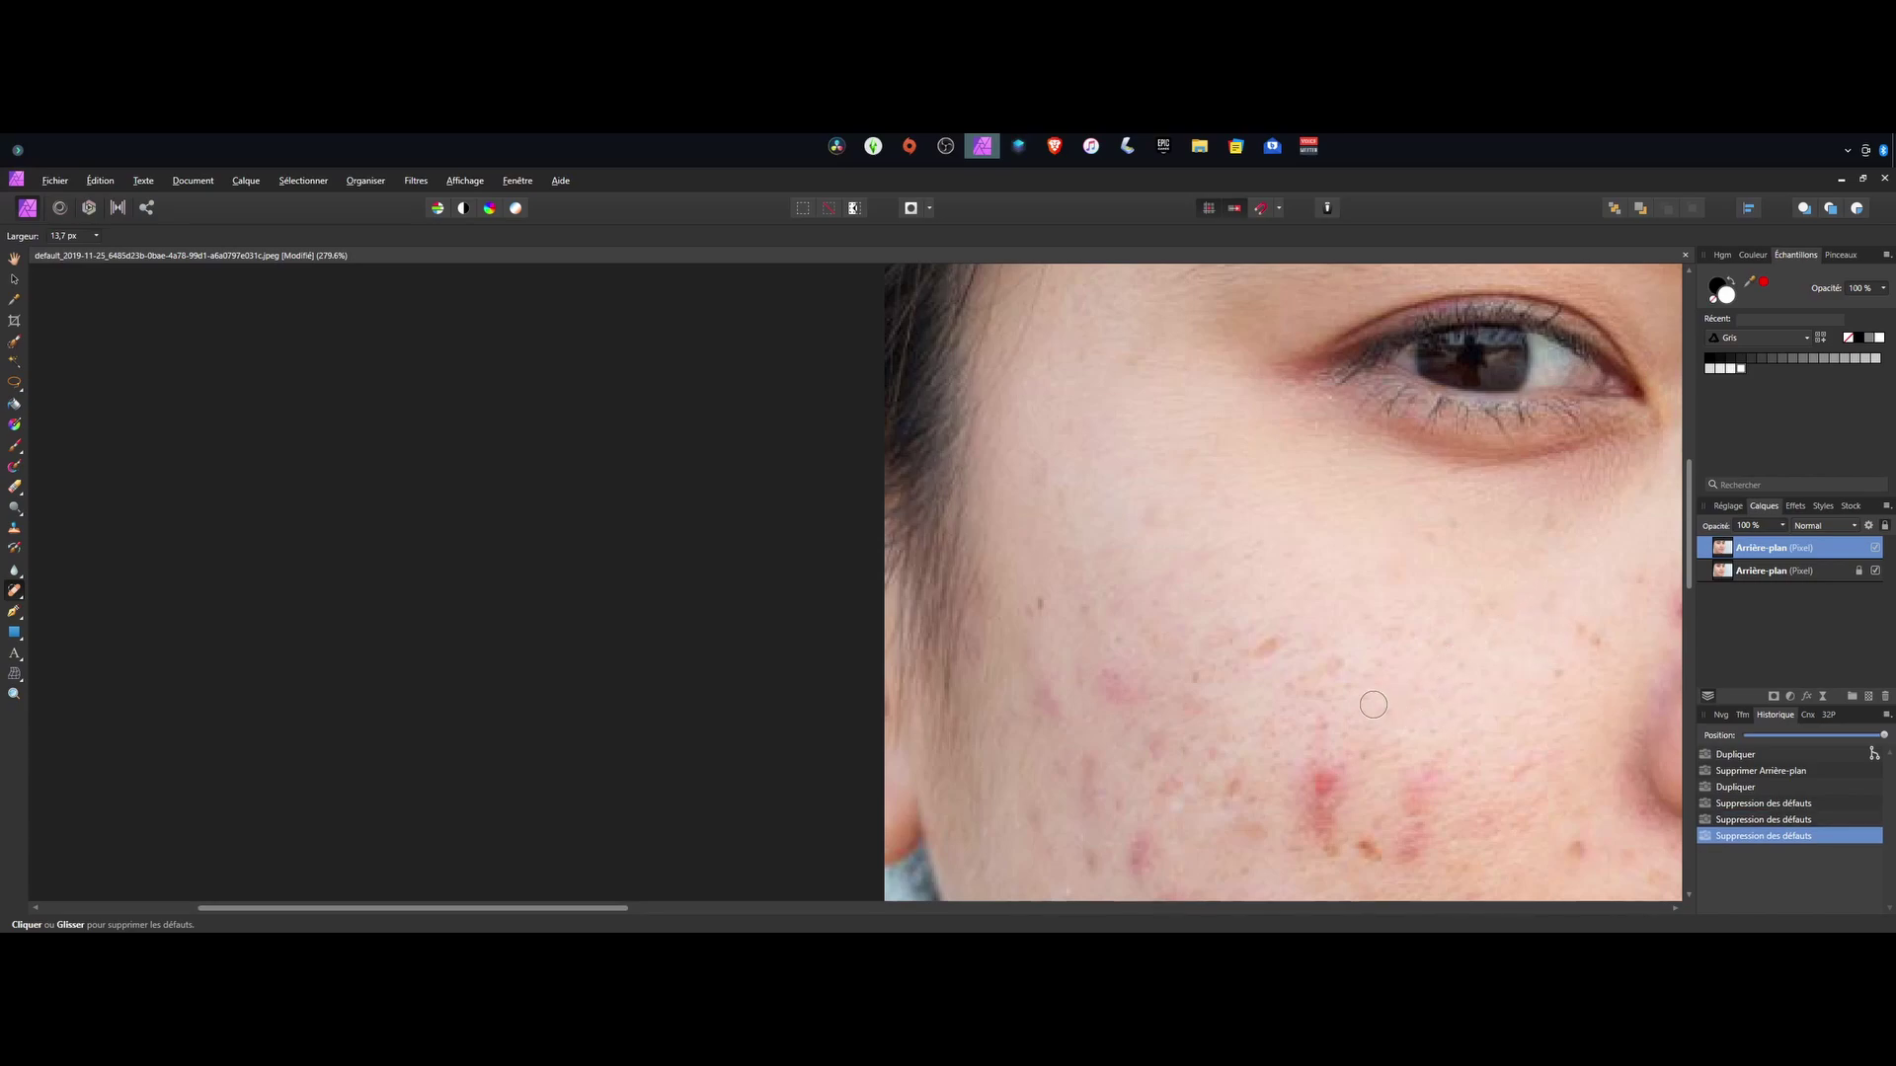
click(1327, 681)
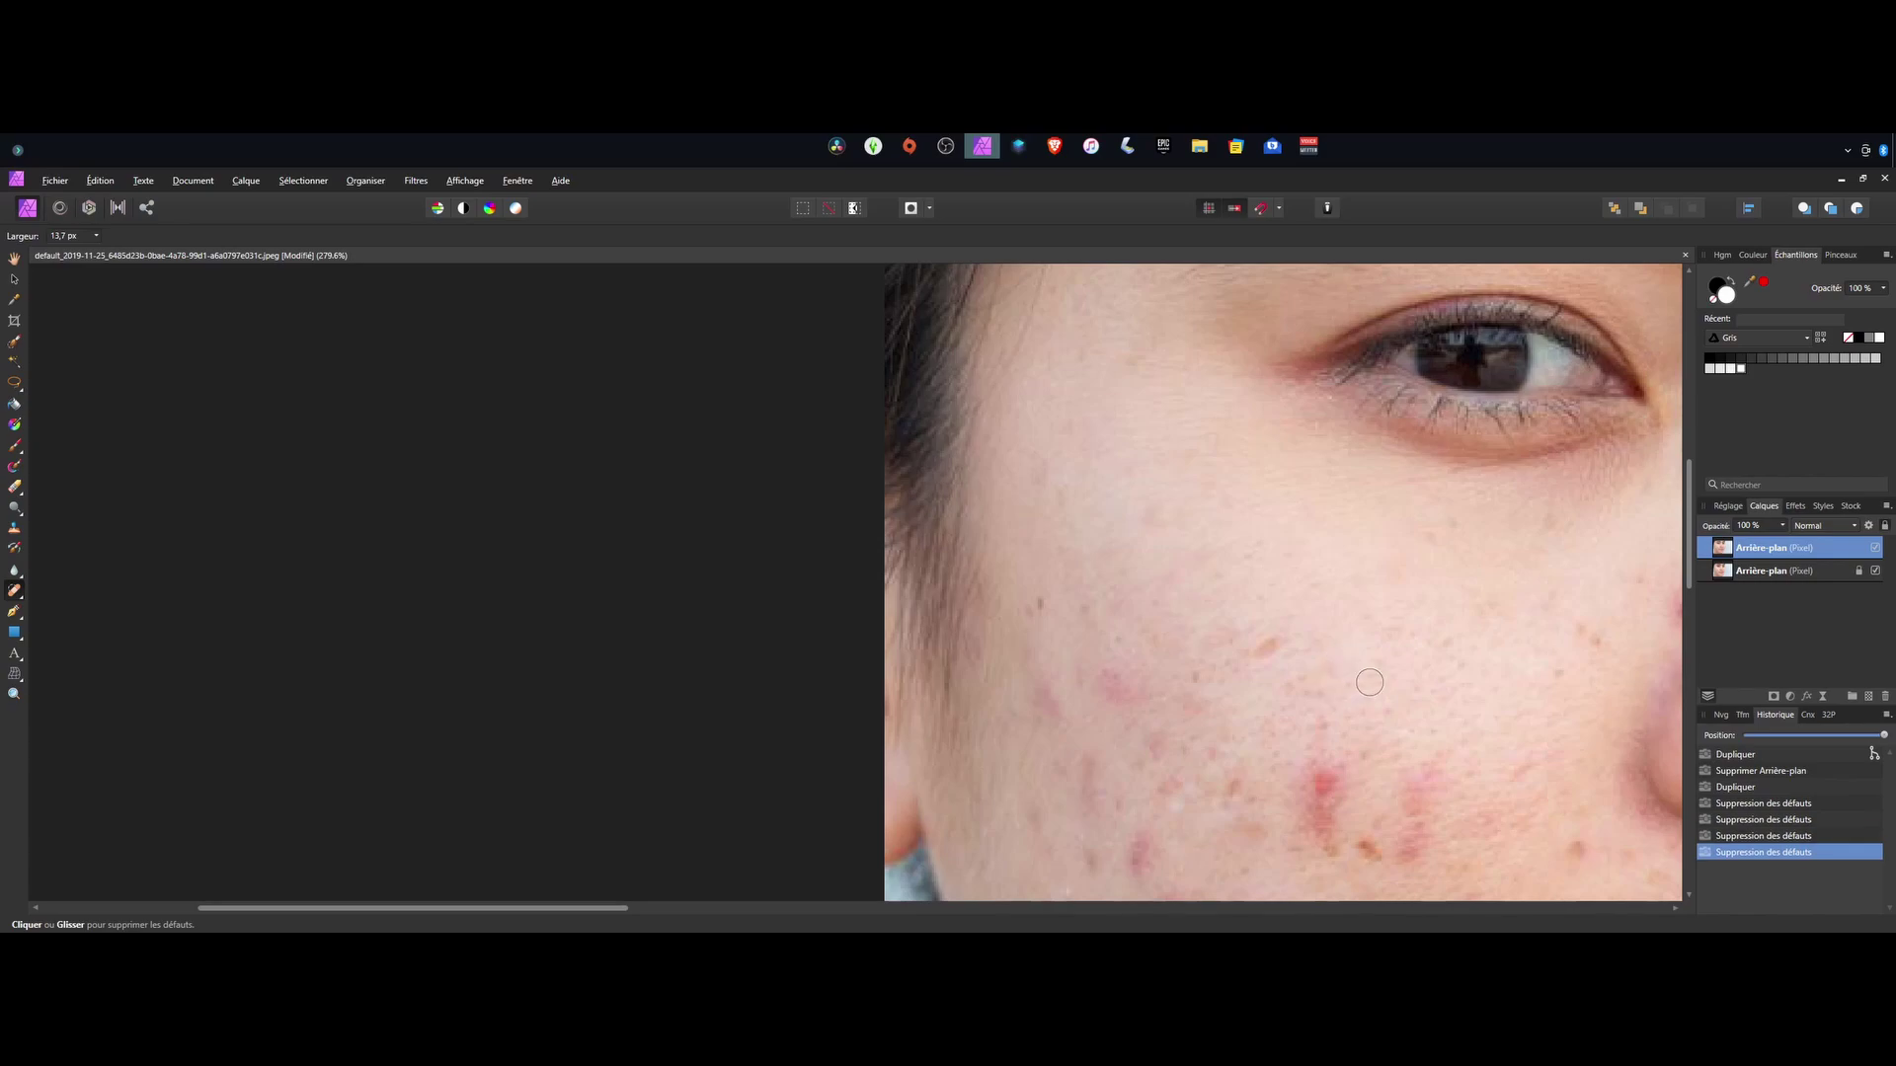
Step: Enlarge the blemish brush to 22 px and remove the elongated brown spot in the middle of the cheek
mouse_move(1288, 664)
mouse_down()
mouse_move(1303, 652)
mouse_move(1267, 644)
mouse_up()
click(1272, 645)
click(1264, 649)
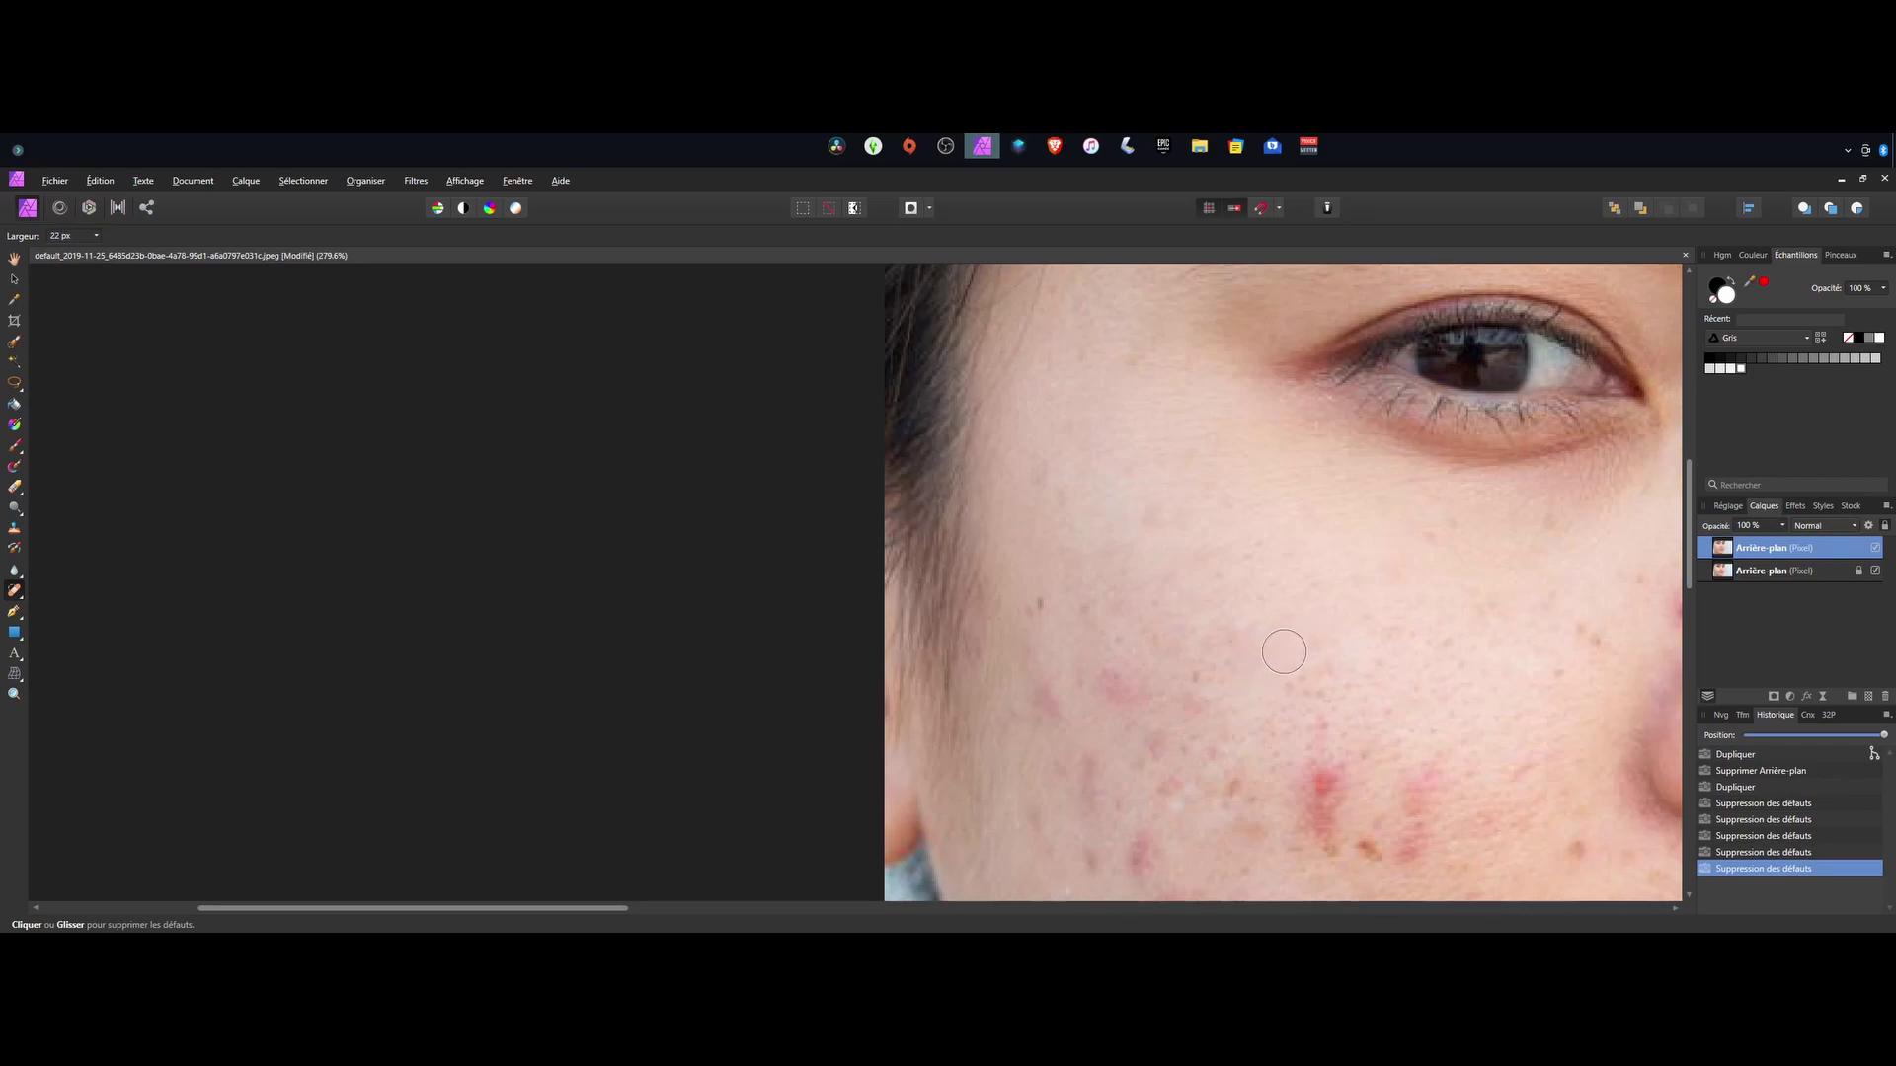
click(1273, 652)
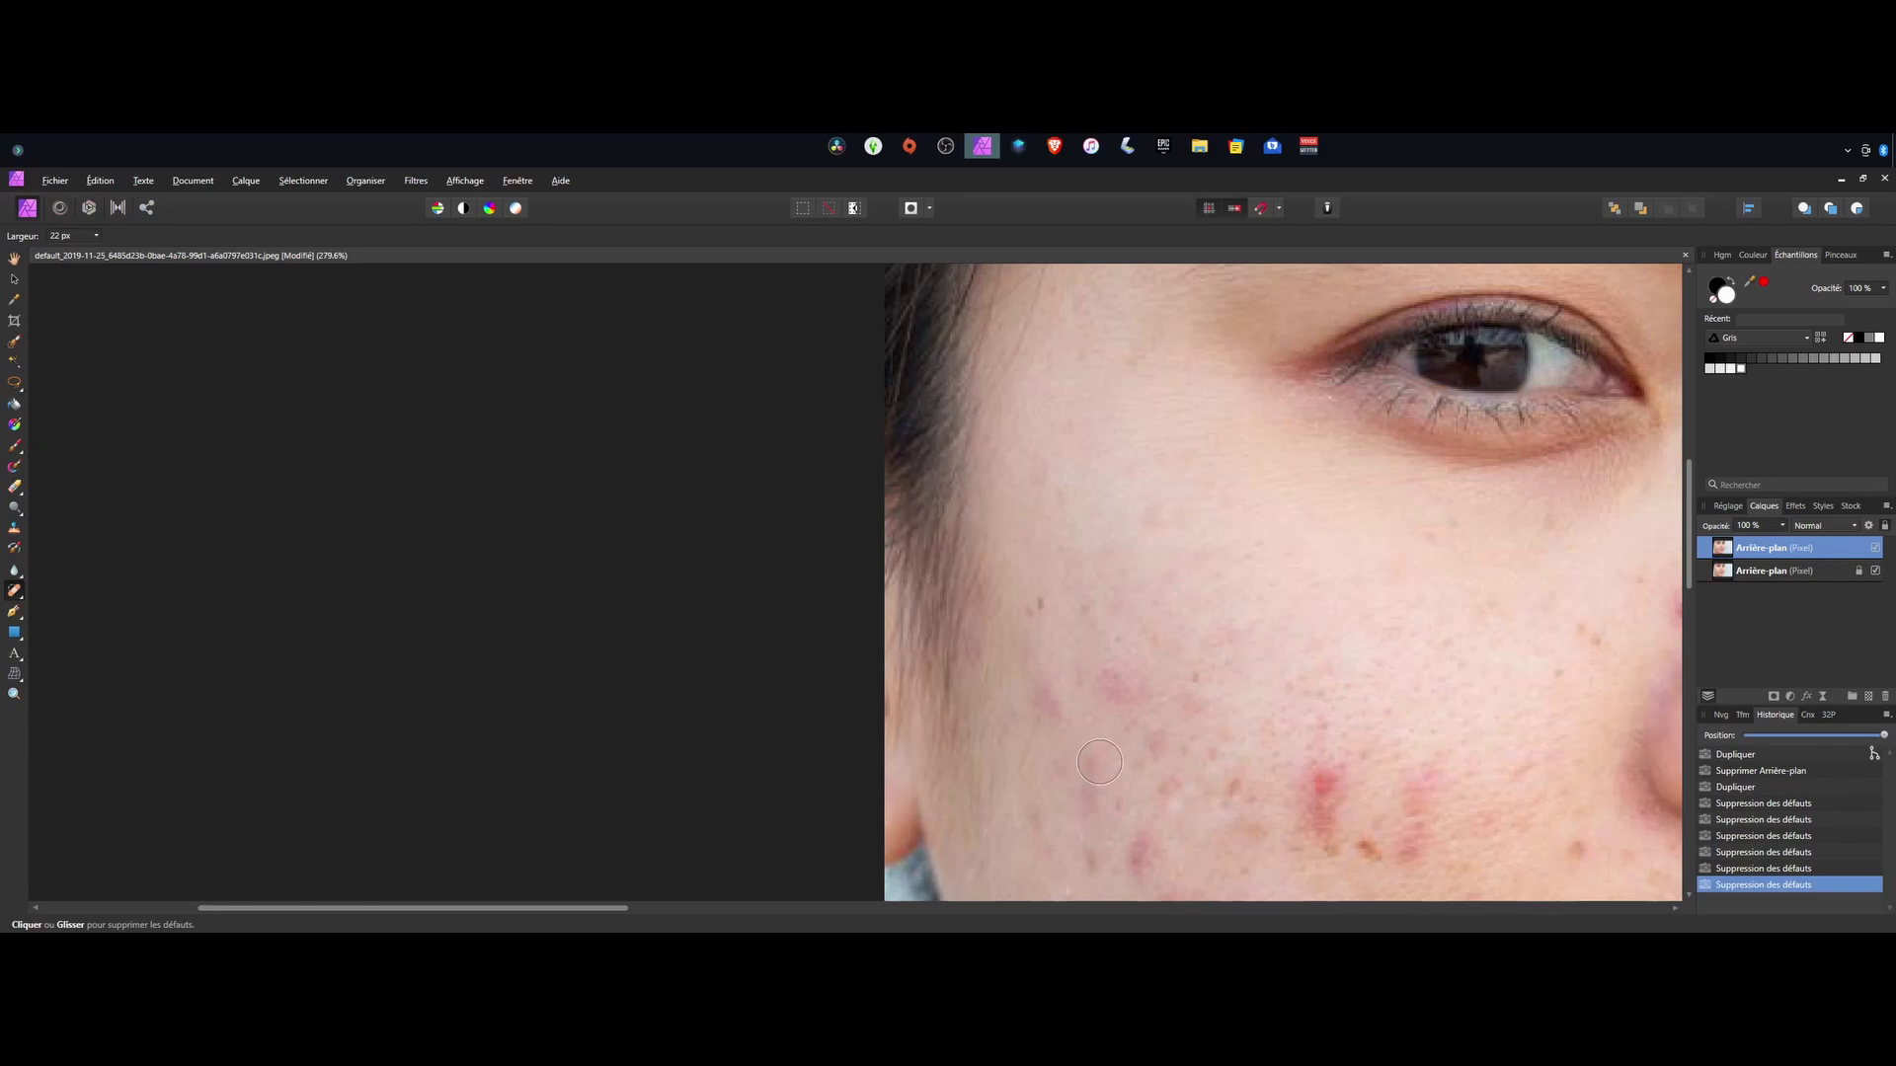
Step: Patch the large red mark on the cheek using clear skin above it as the source, and deselect the area
click(14, 590)
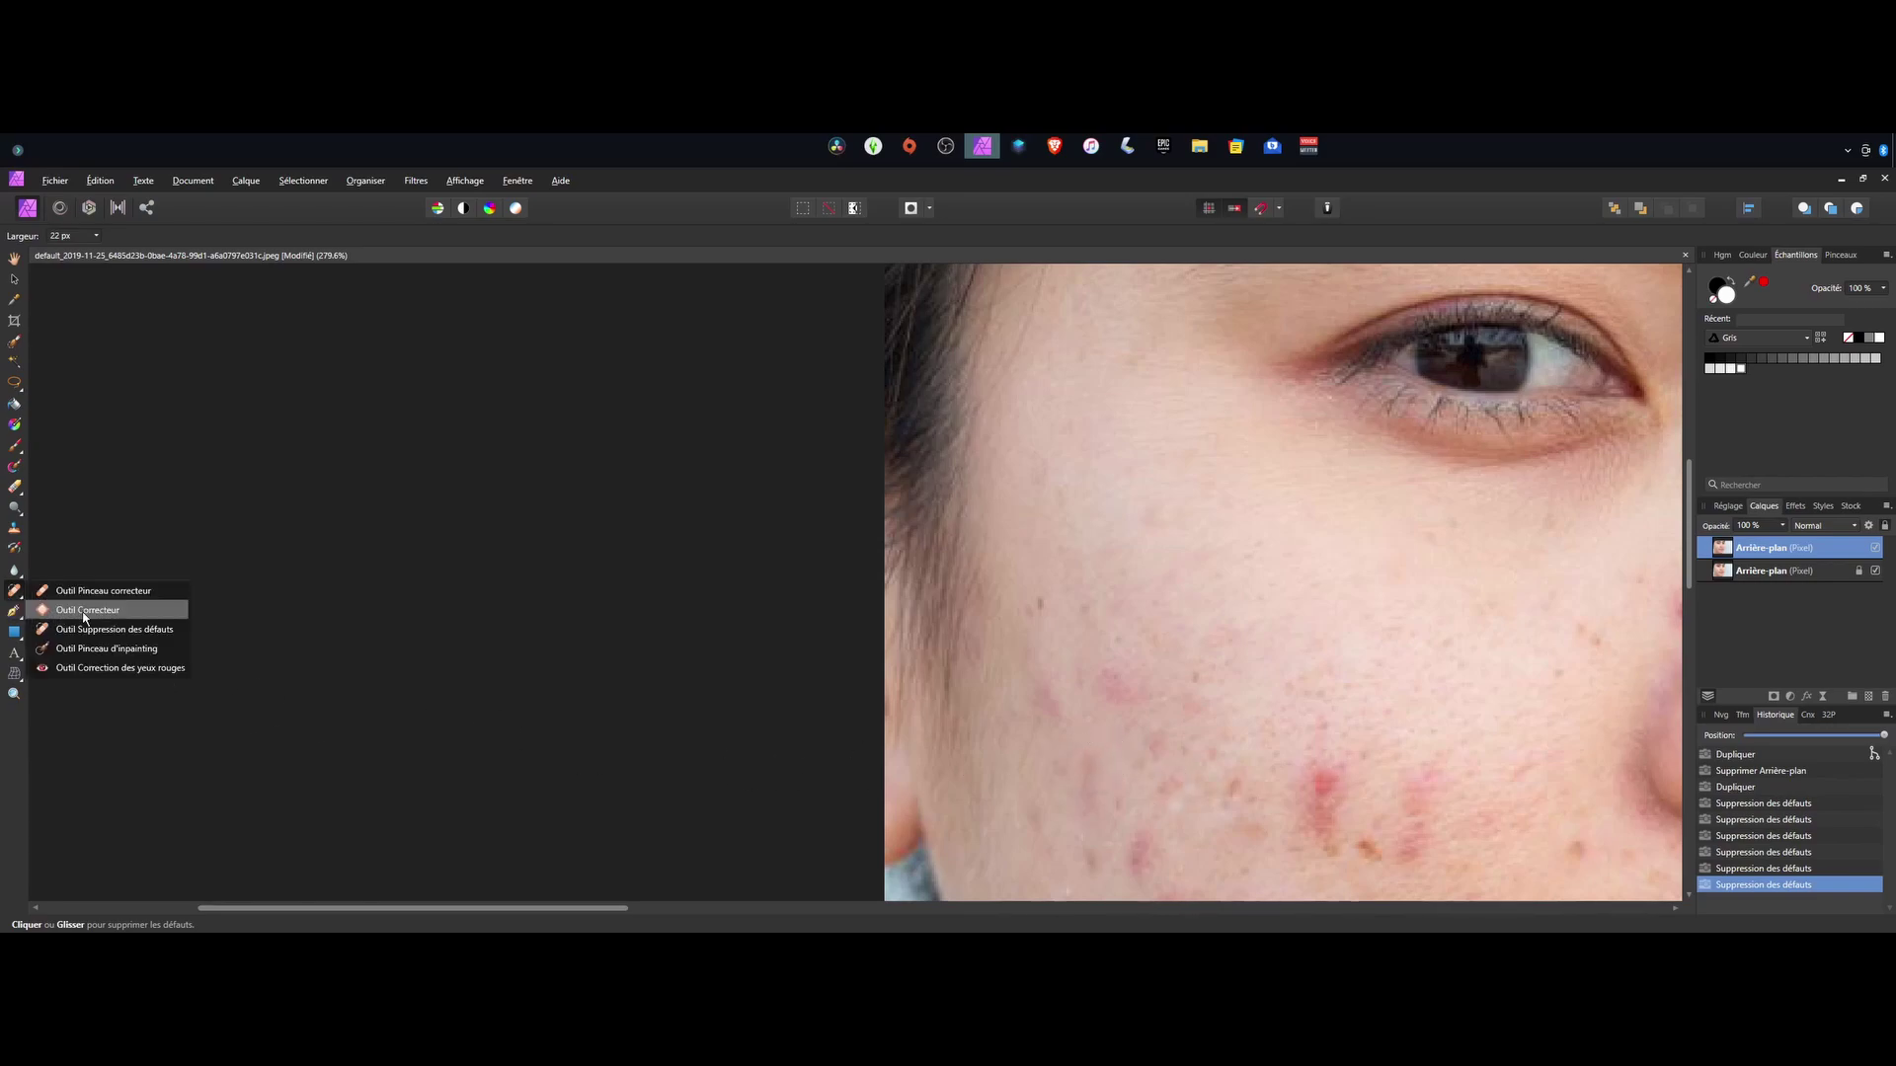
click(84, 611)
scroll(1318, 688, down, 2)
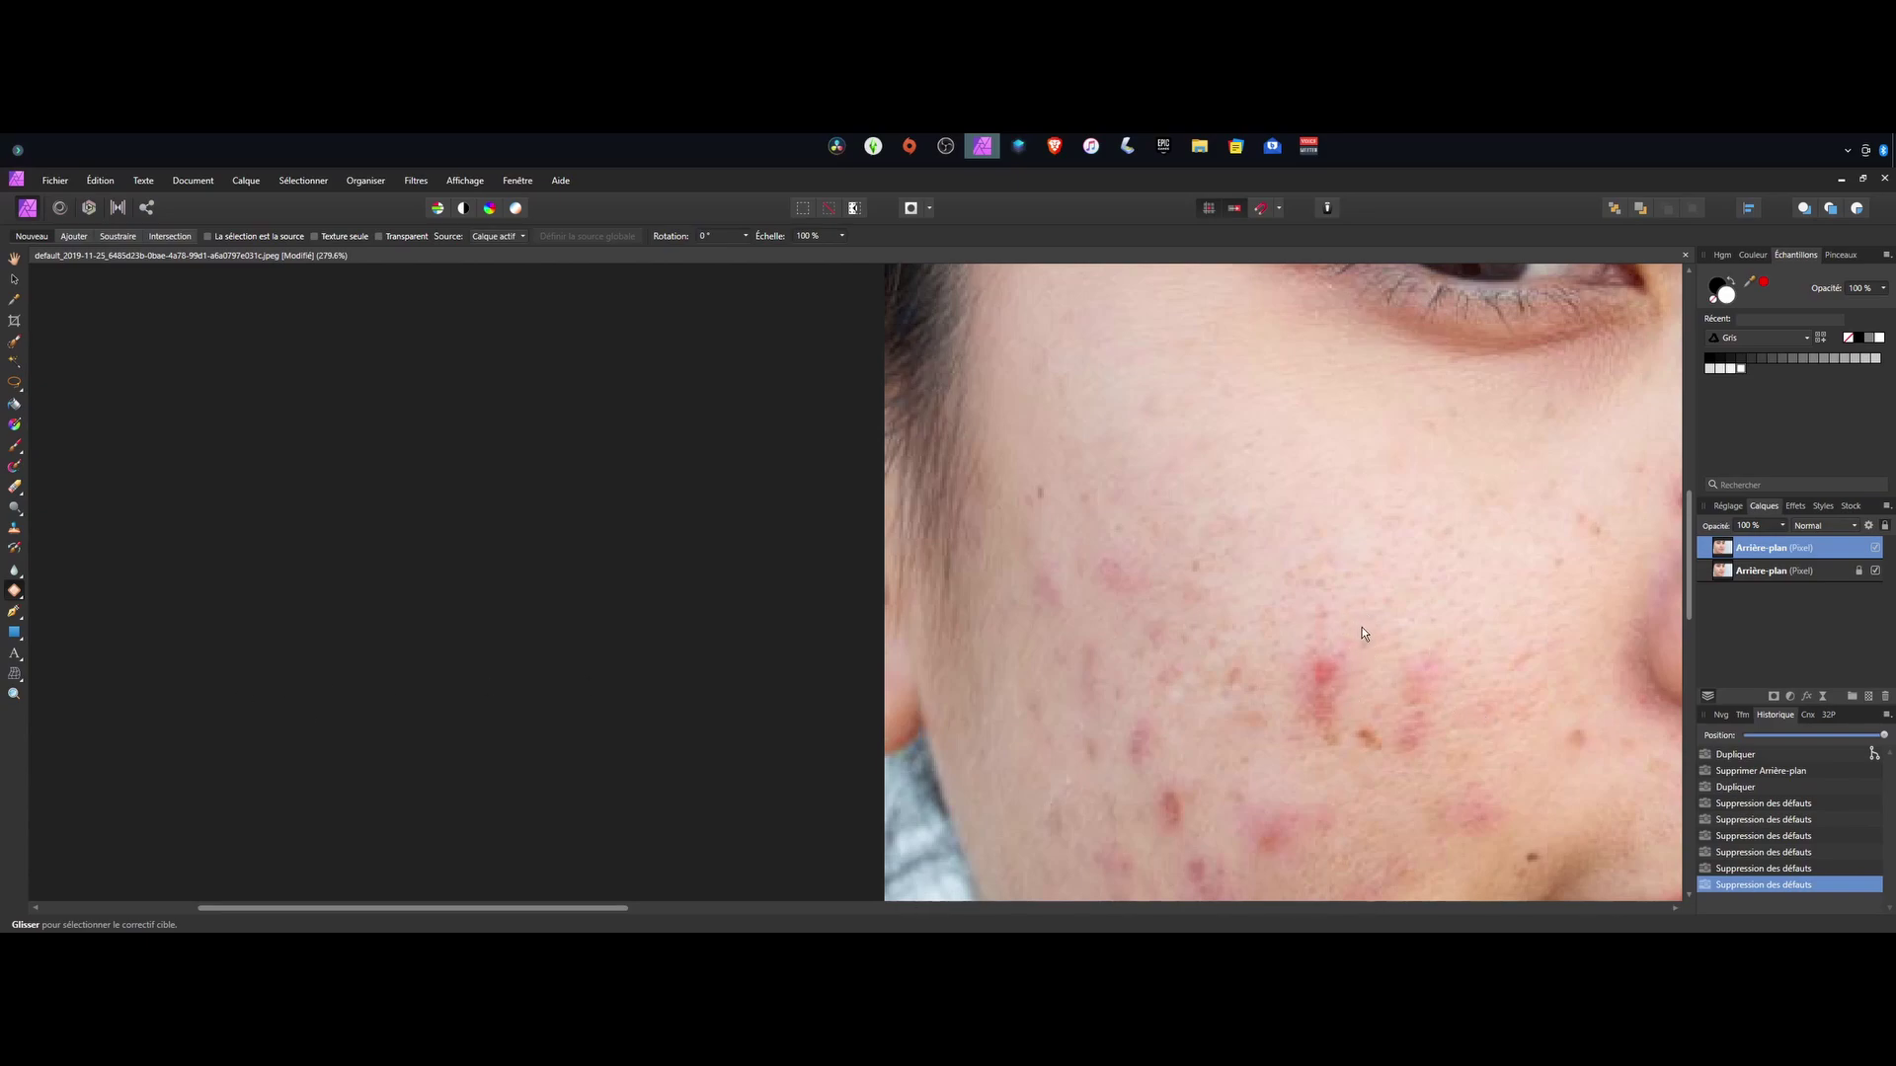
drag(1313, 732, 1382, 632)
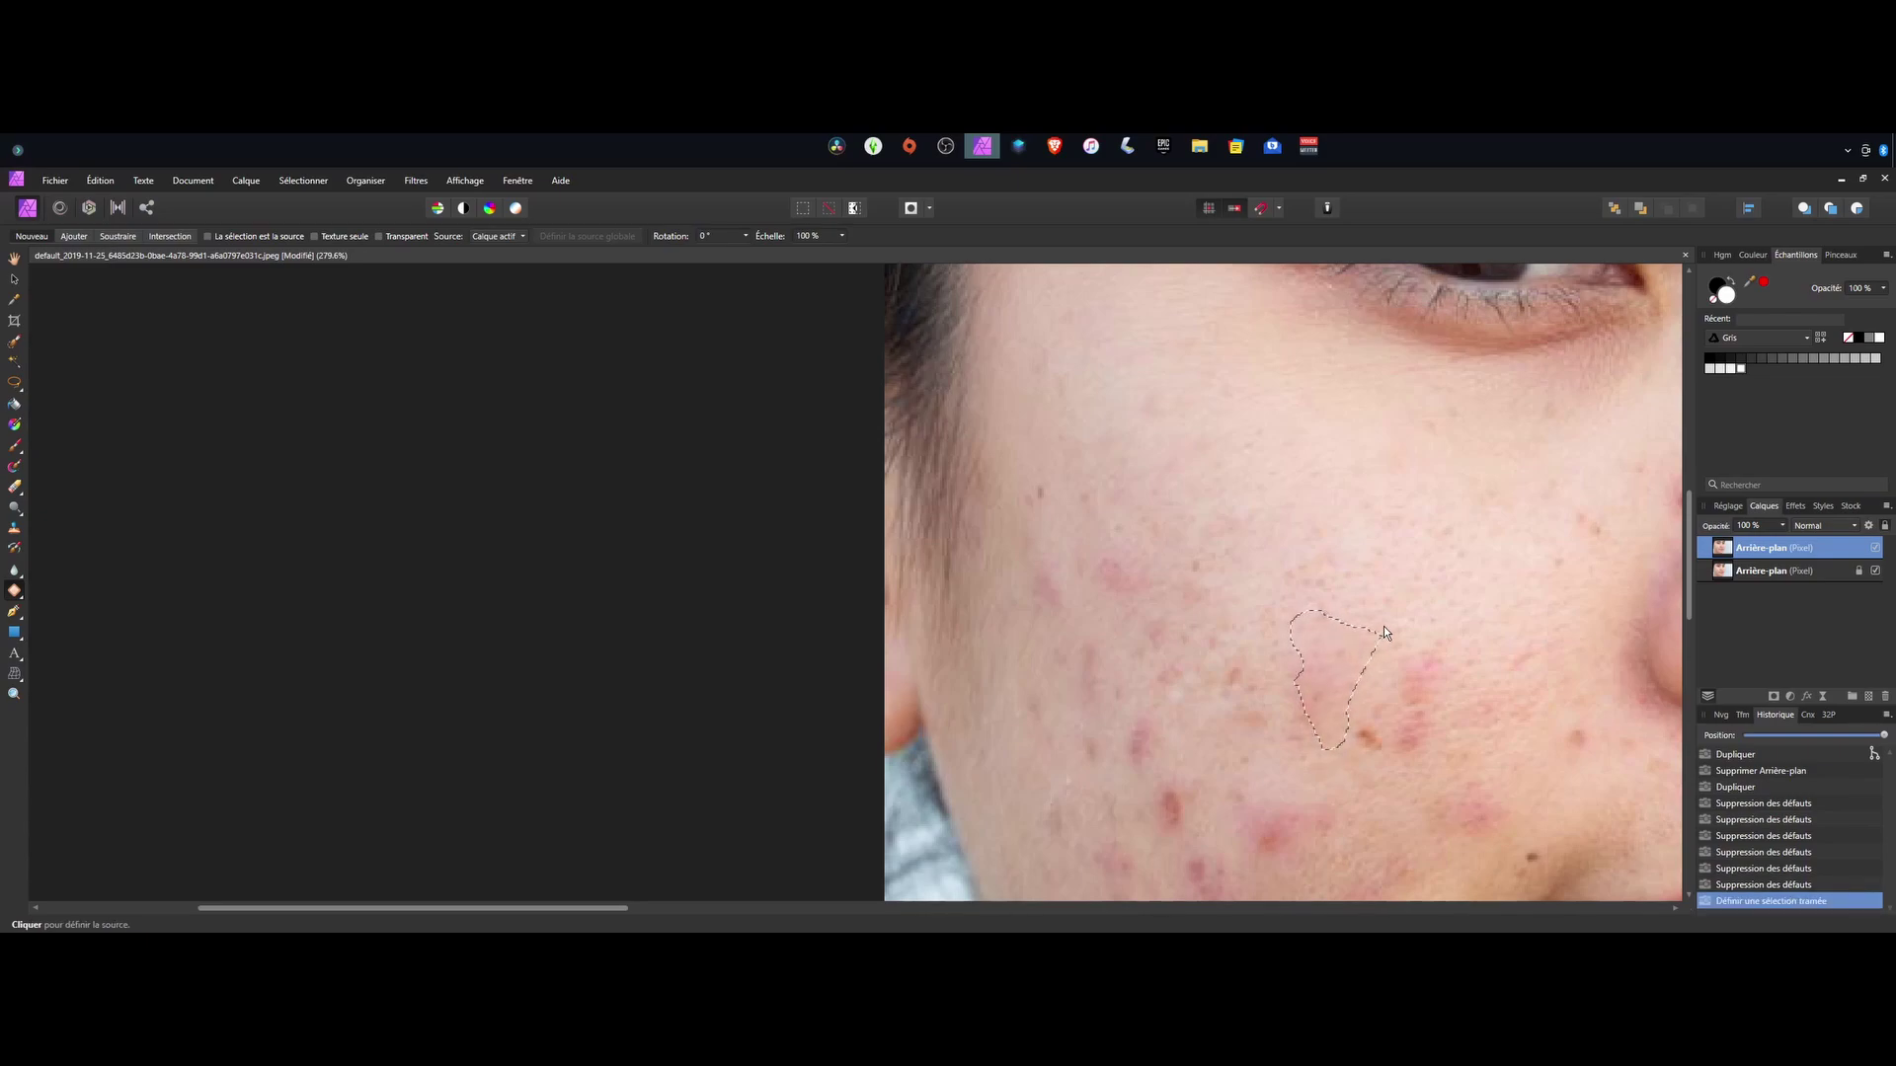
click(1456, 580)
key(ctrl+d)
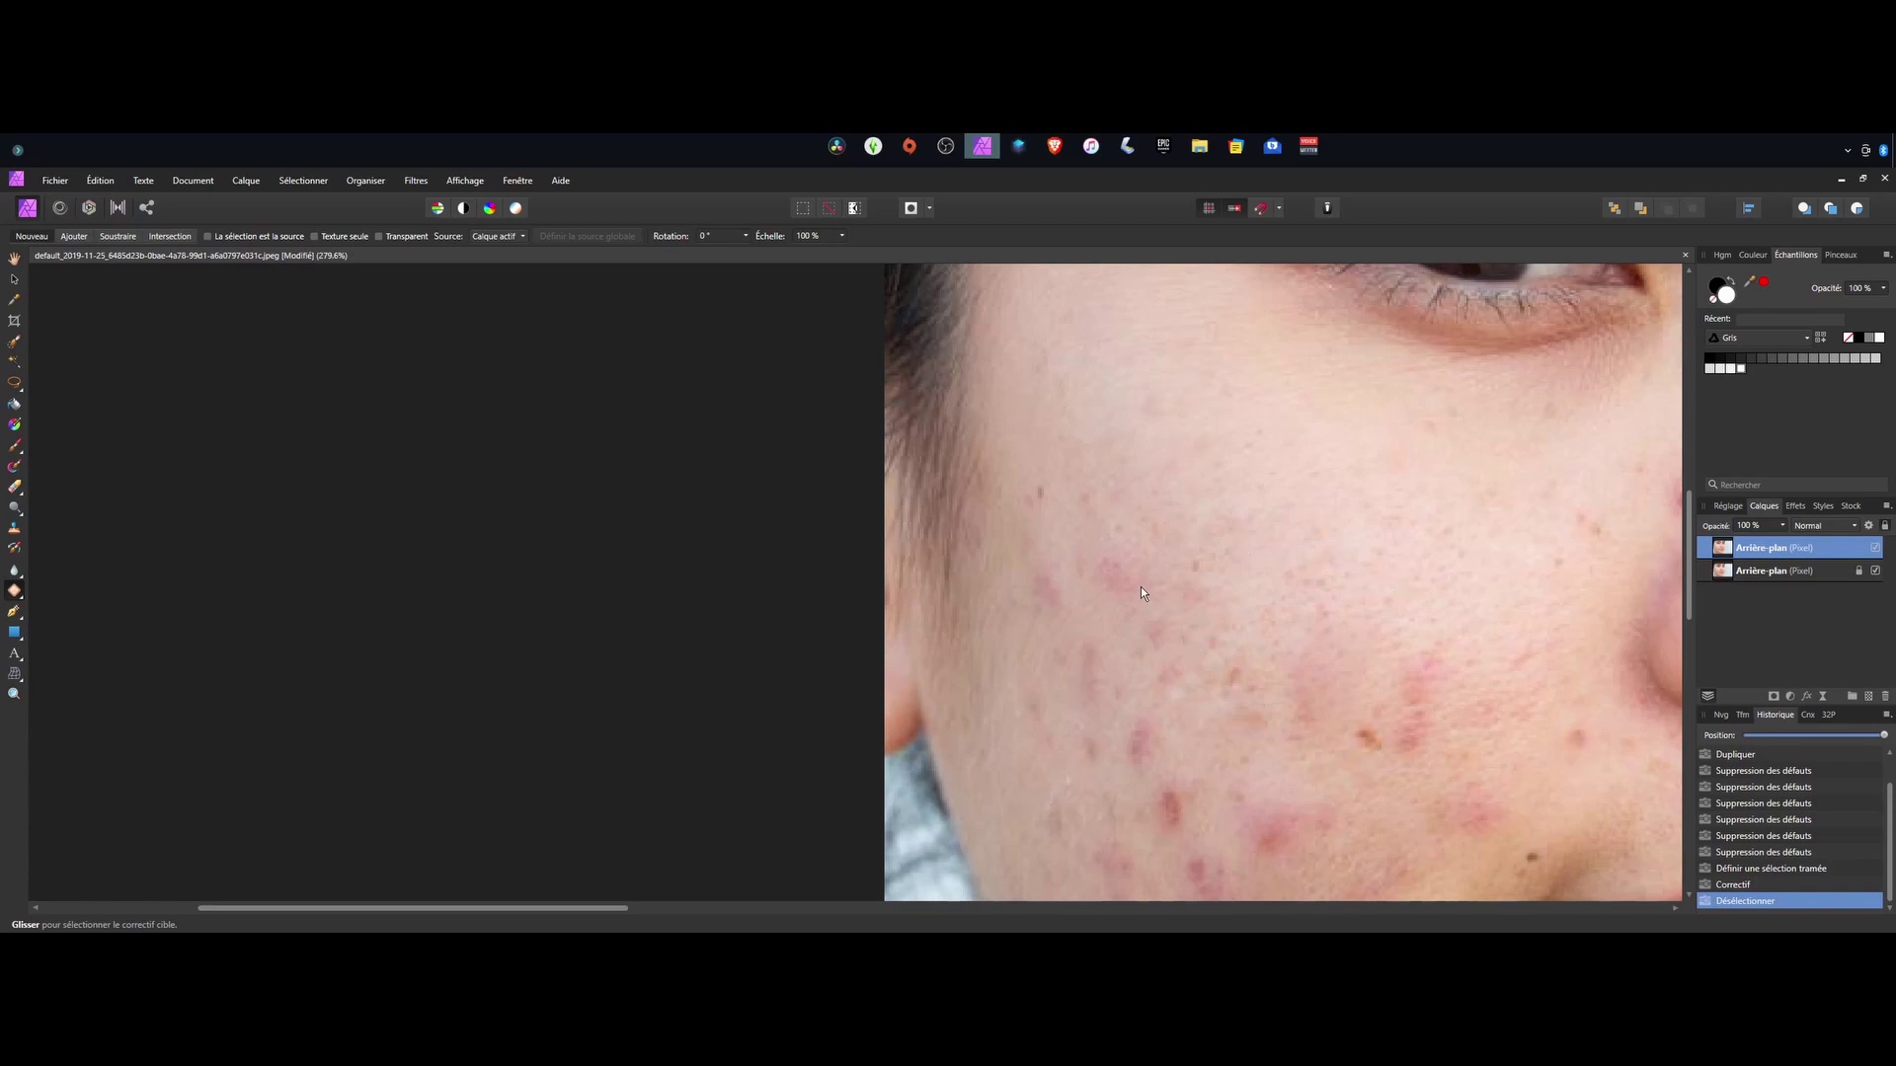
Step: Add a black fill layer above the photo layers and set its blend mode to Teinte
click(246, 181)
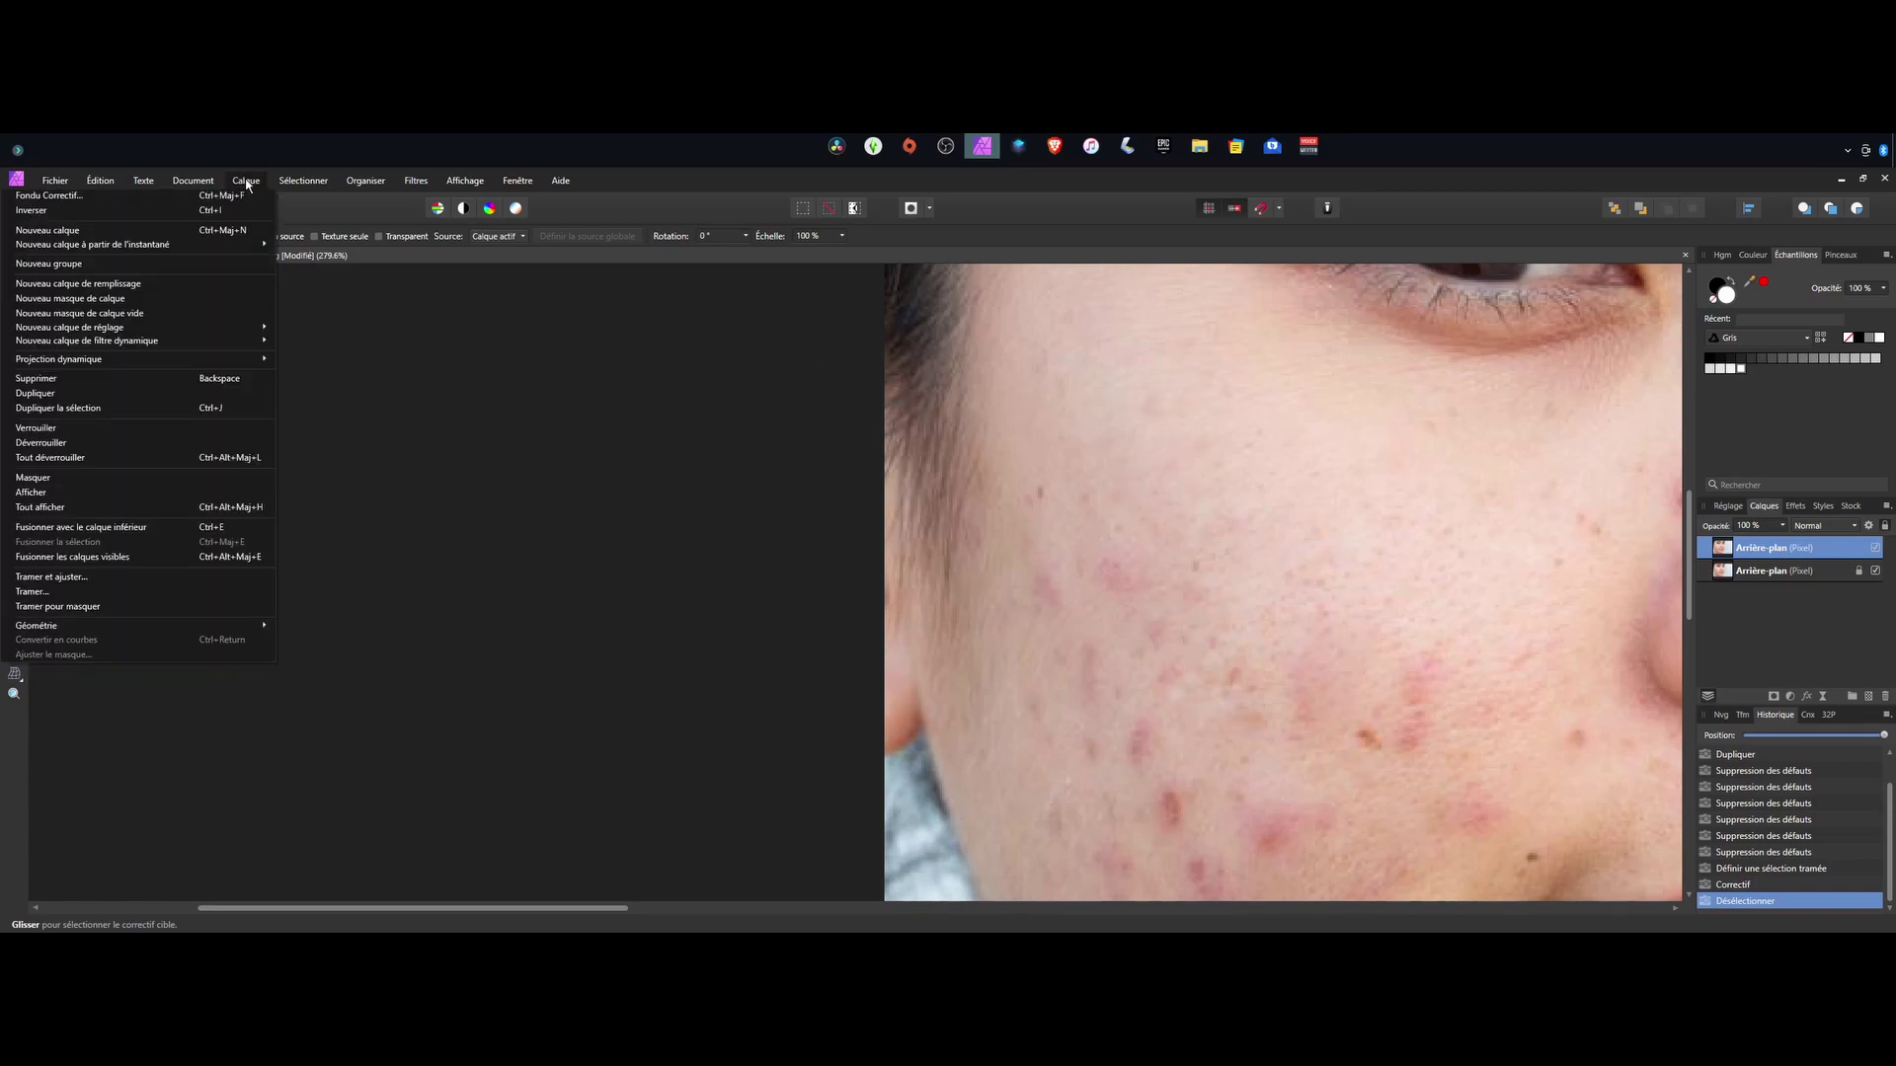
click(135, 288)
key(ctrl+0)
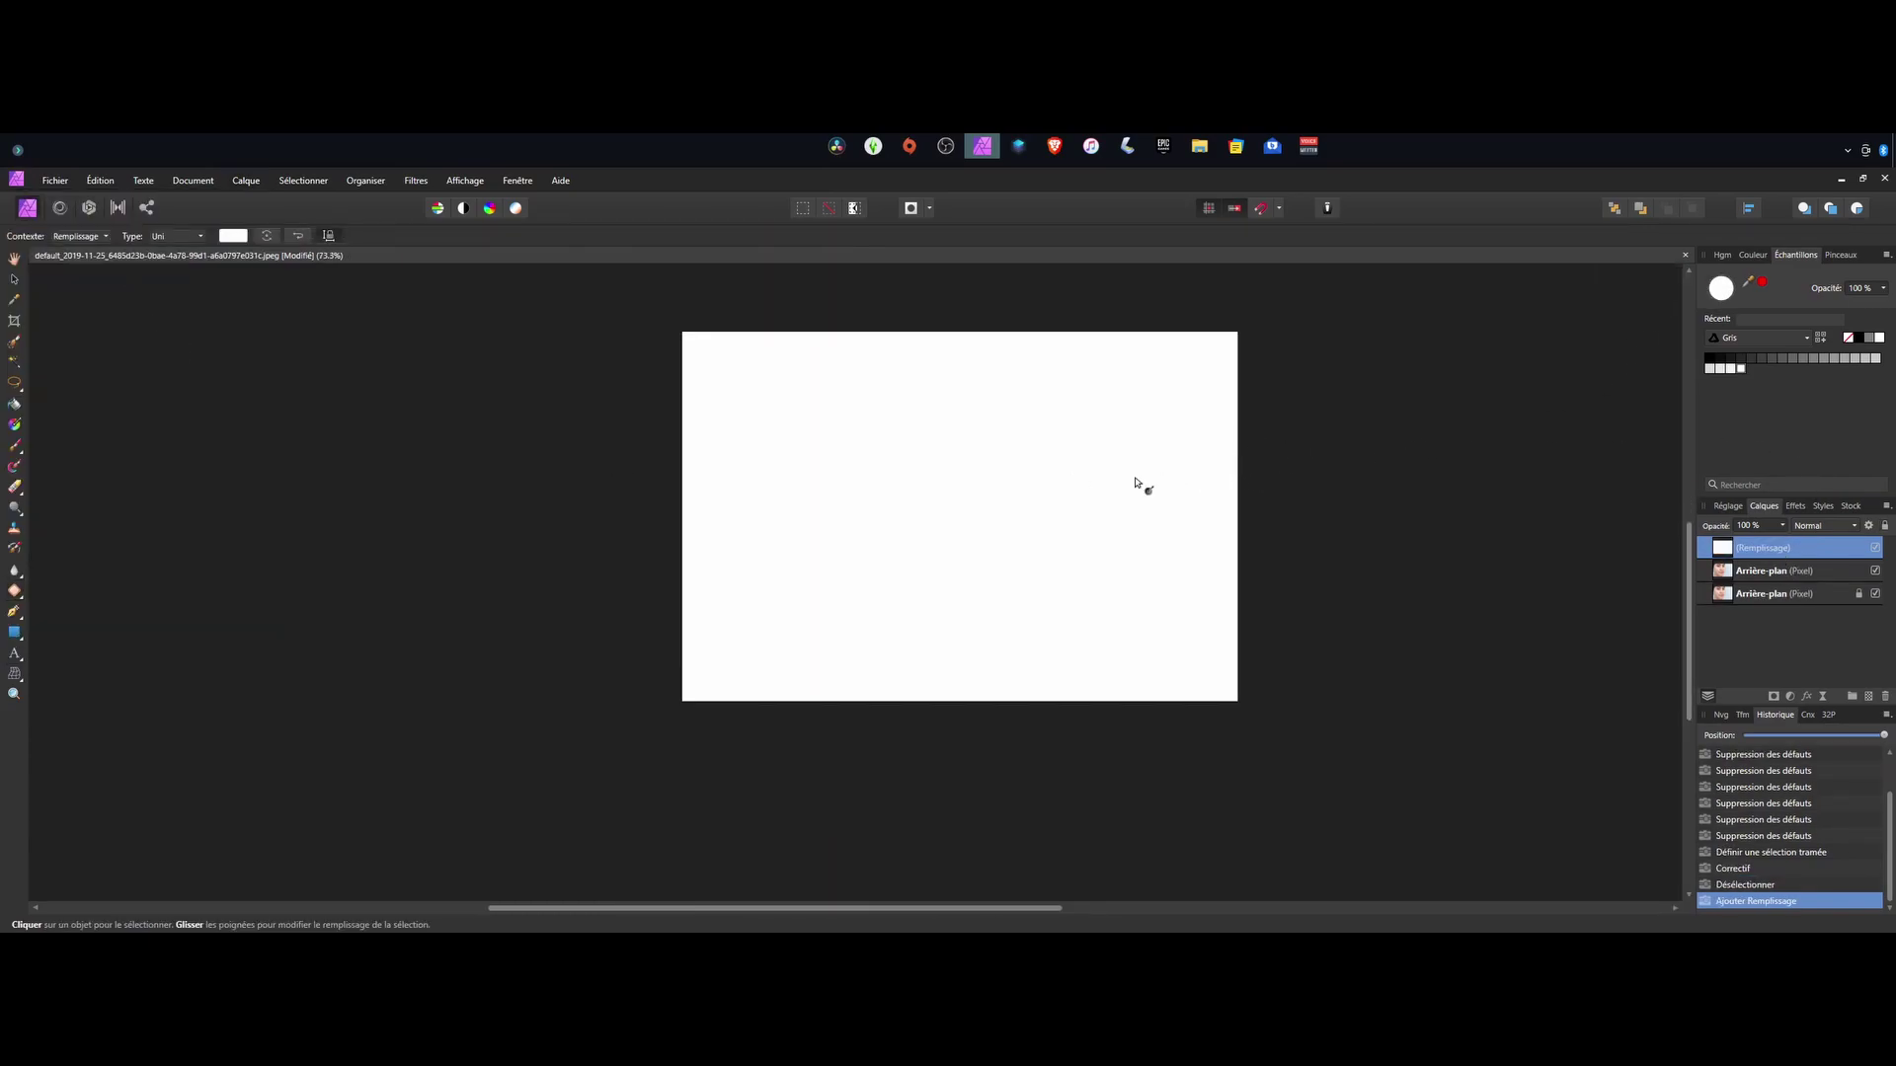
click(1860, 341)
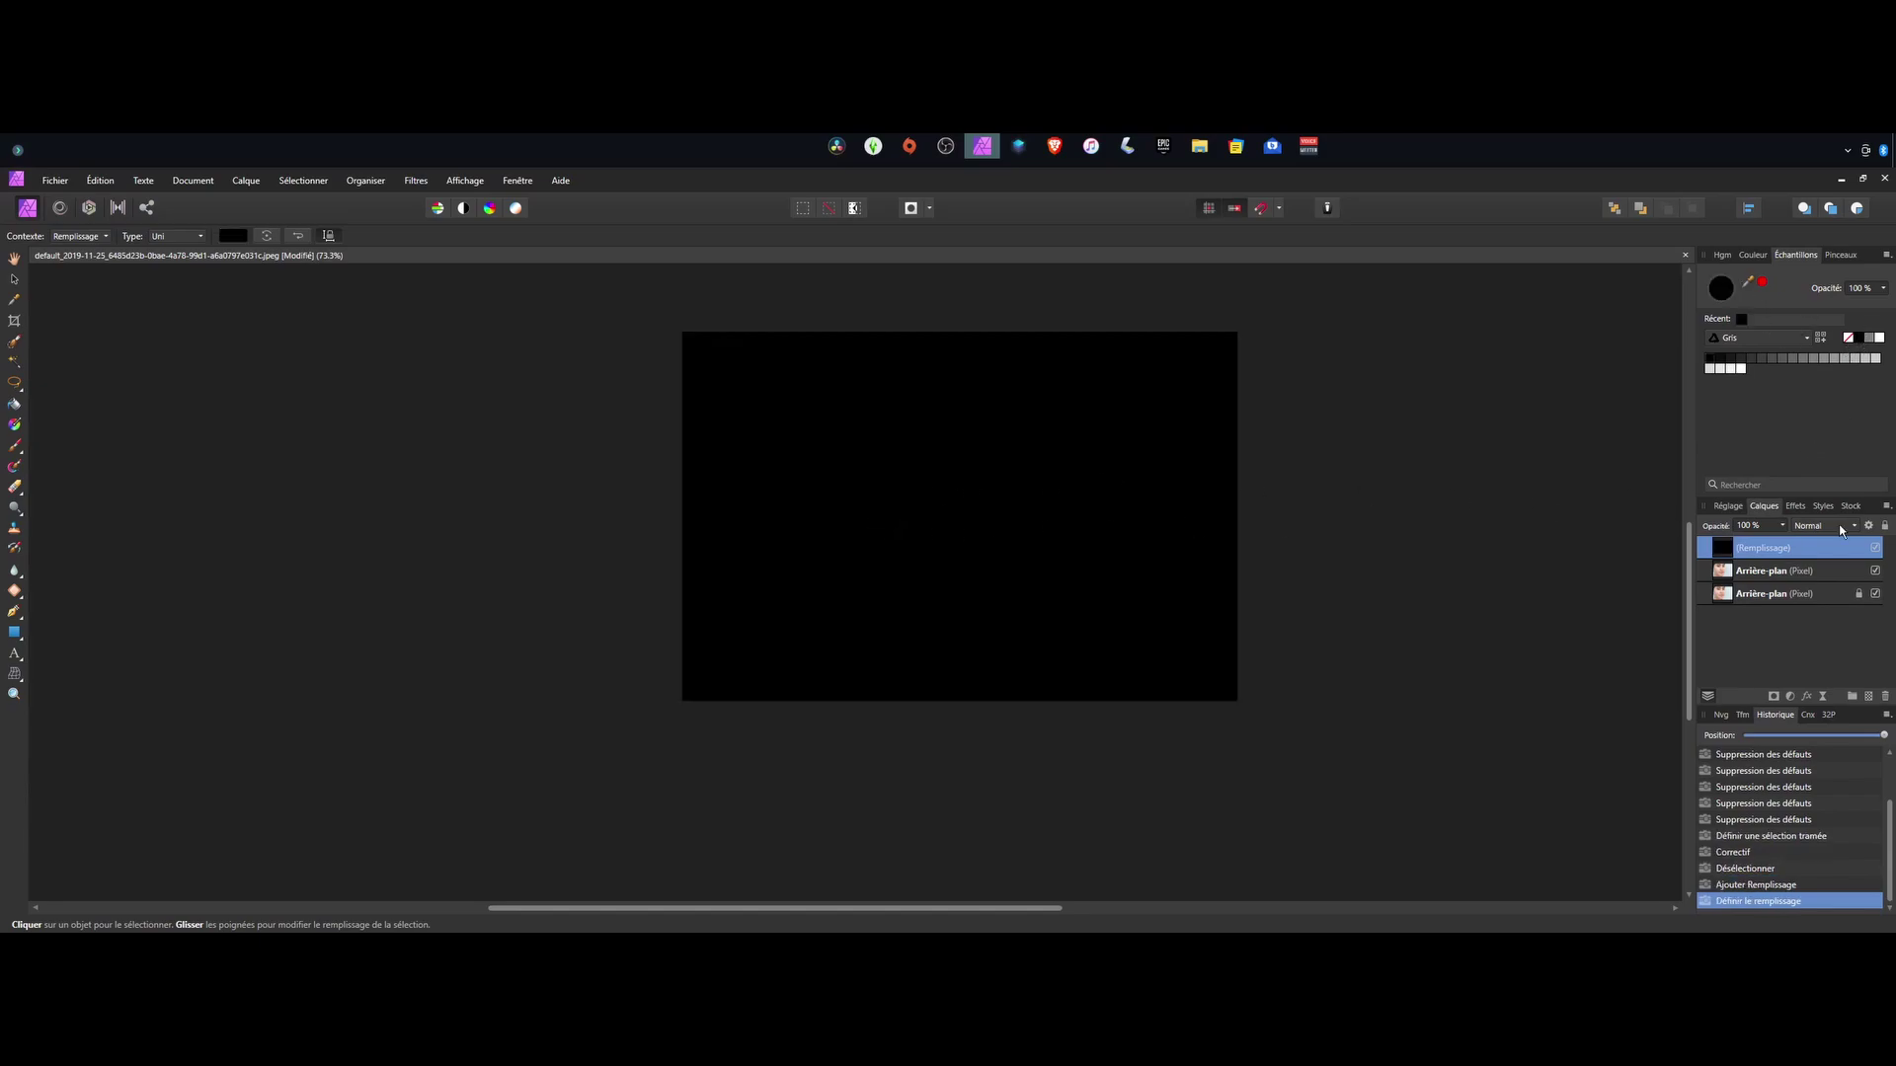
click(1841, 528)
scroll(1847, 566, down, 5)
click(1810, 711)
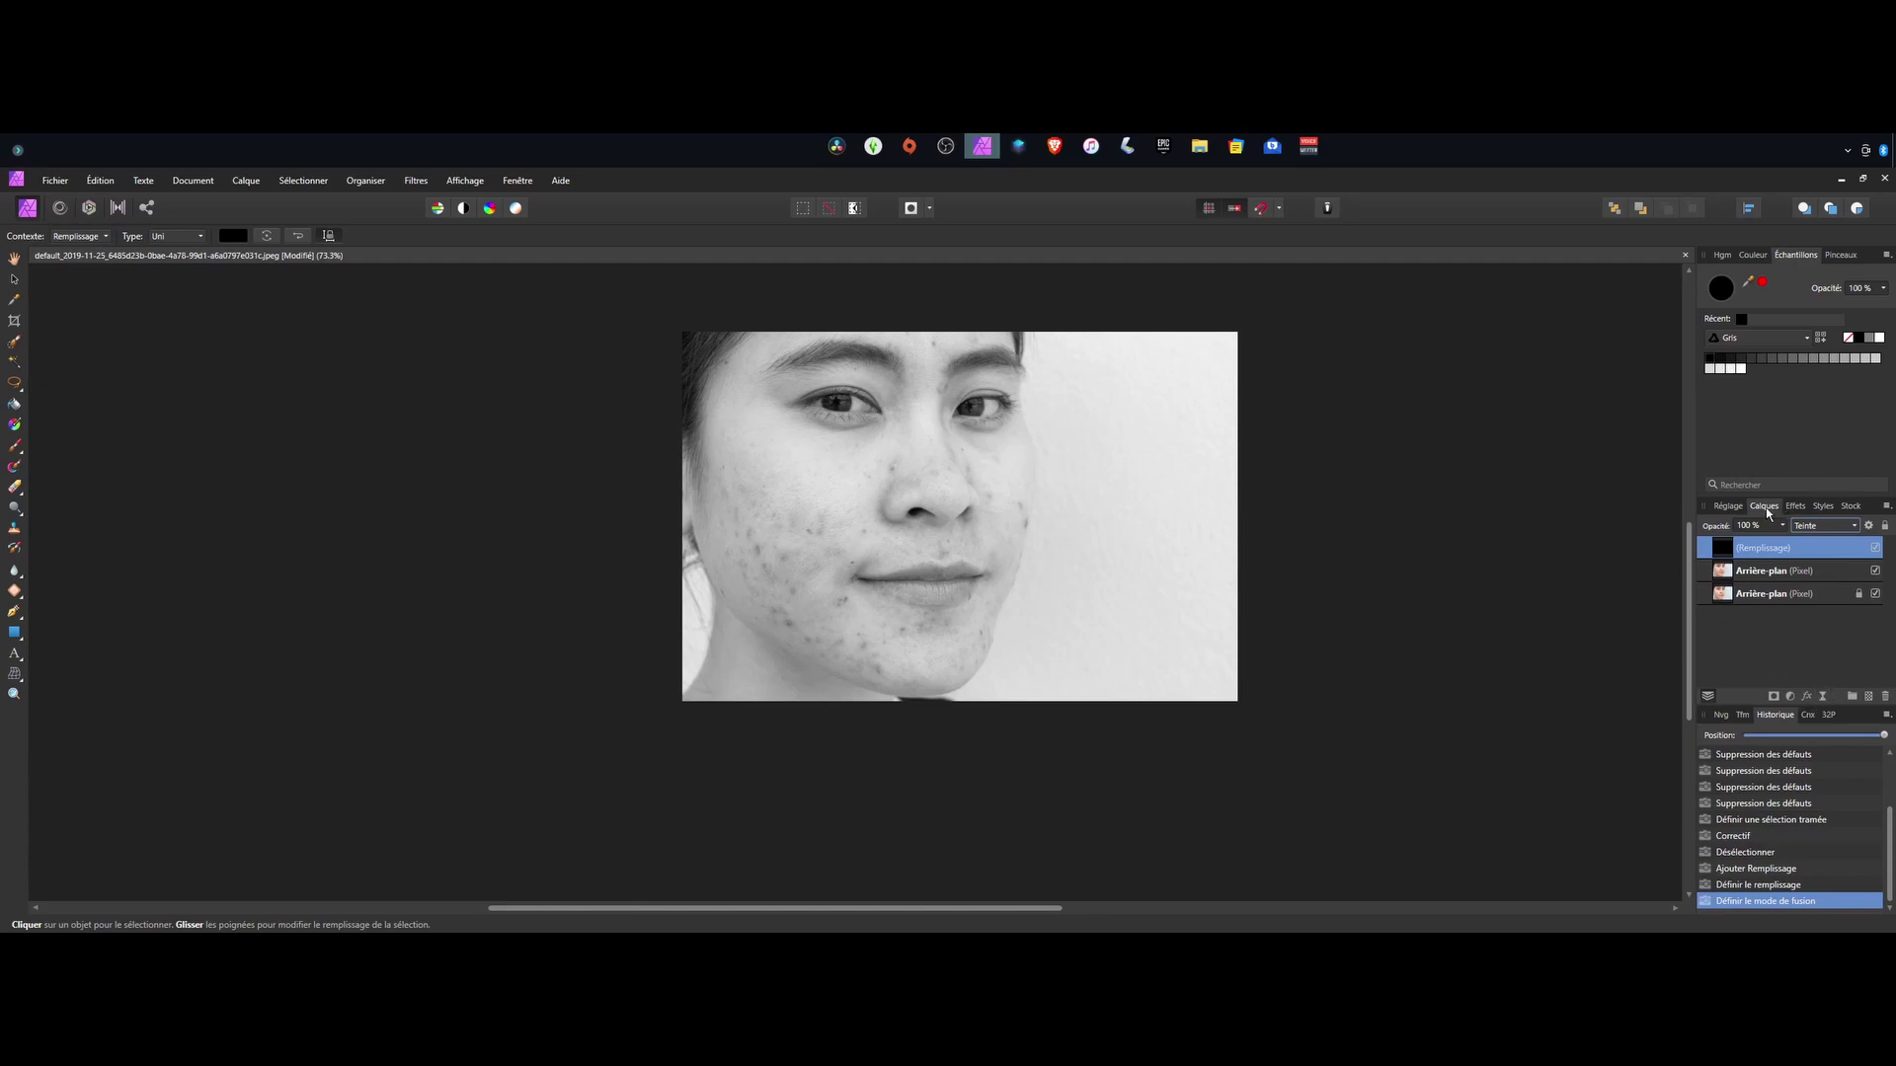
Step: Add a Curves adjustment above the fill layer and pull the curve's midtones strongly down to darken the blemishes
click(1789, 698)
click(1629, 595)
drag(1529, 655, 1533, 767)
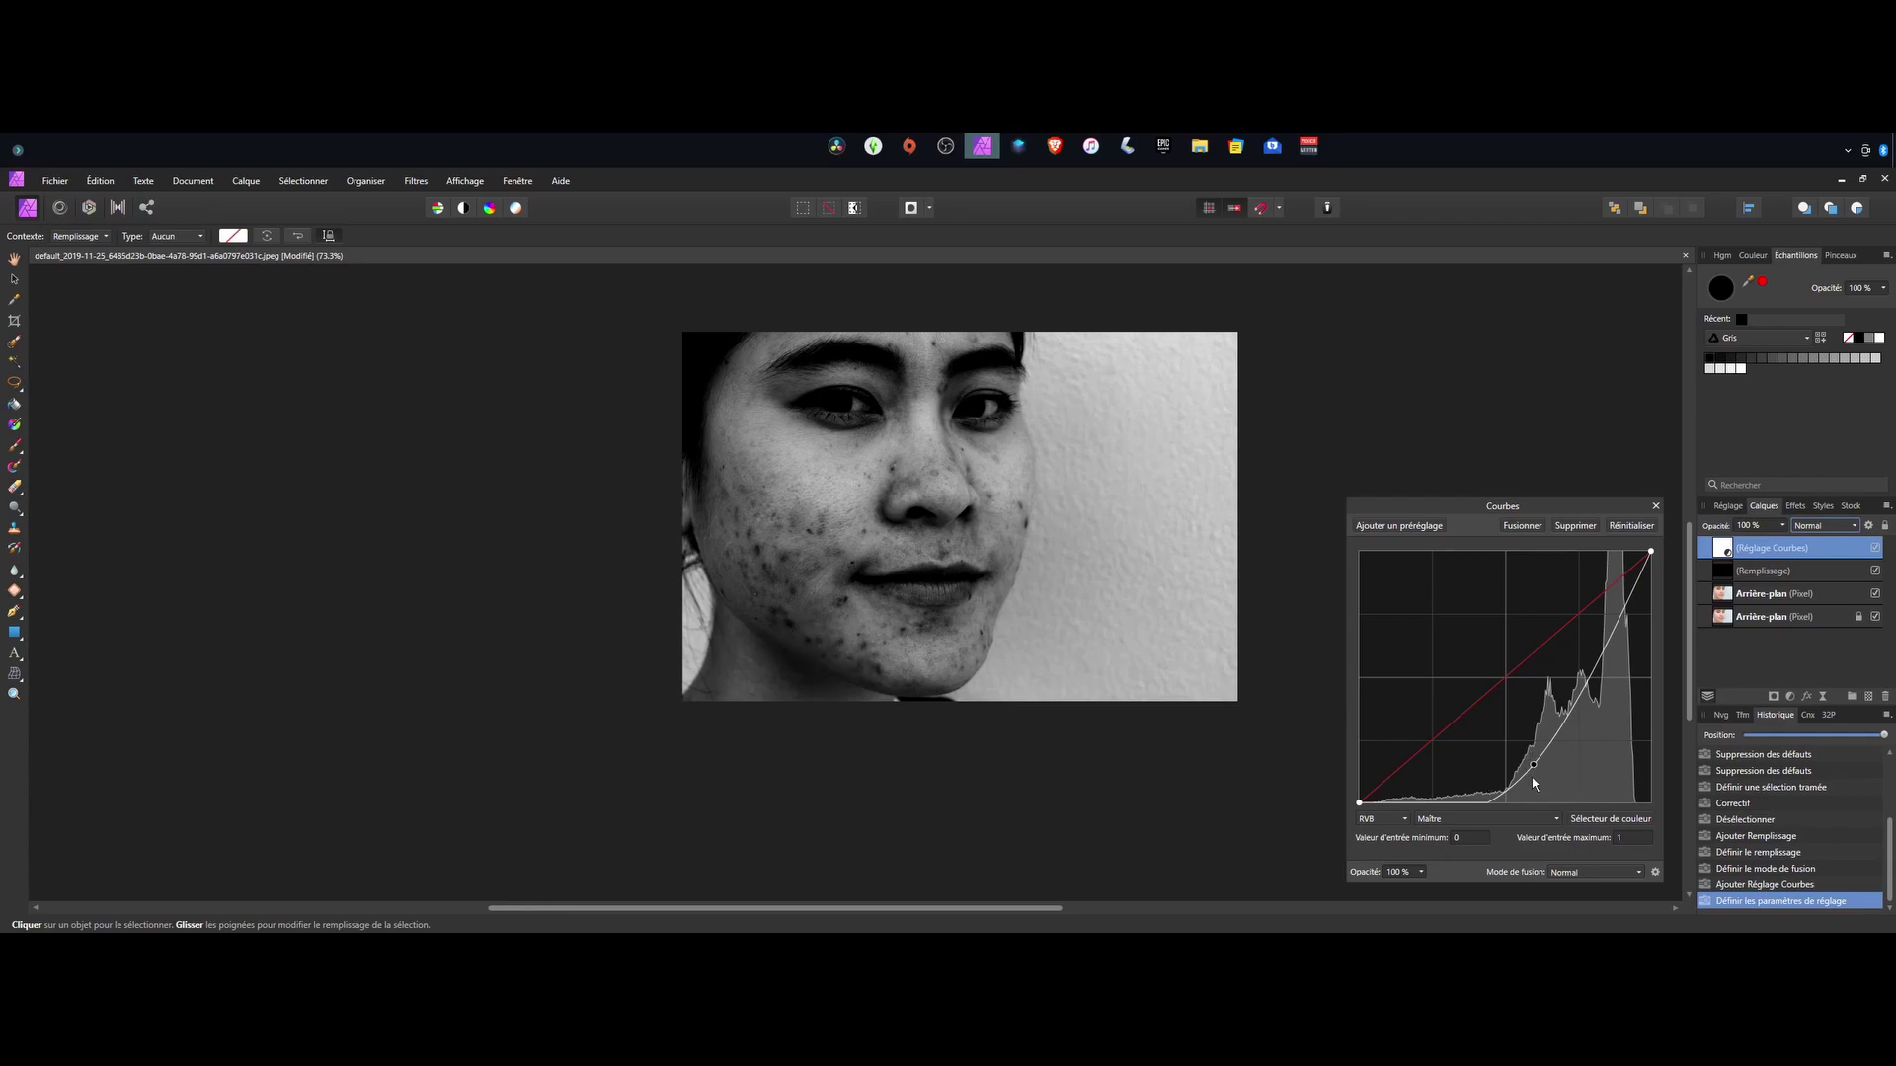
click(1656, 505)
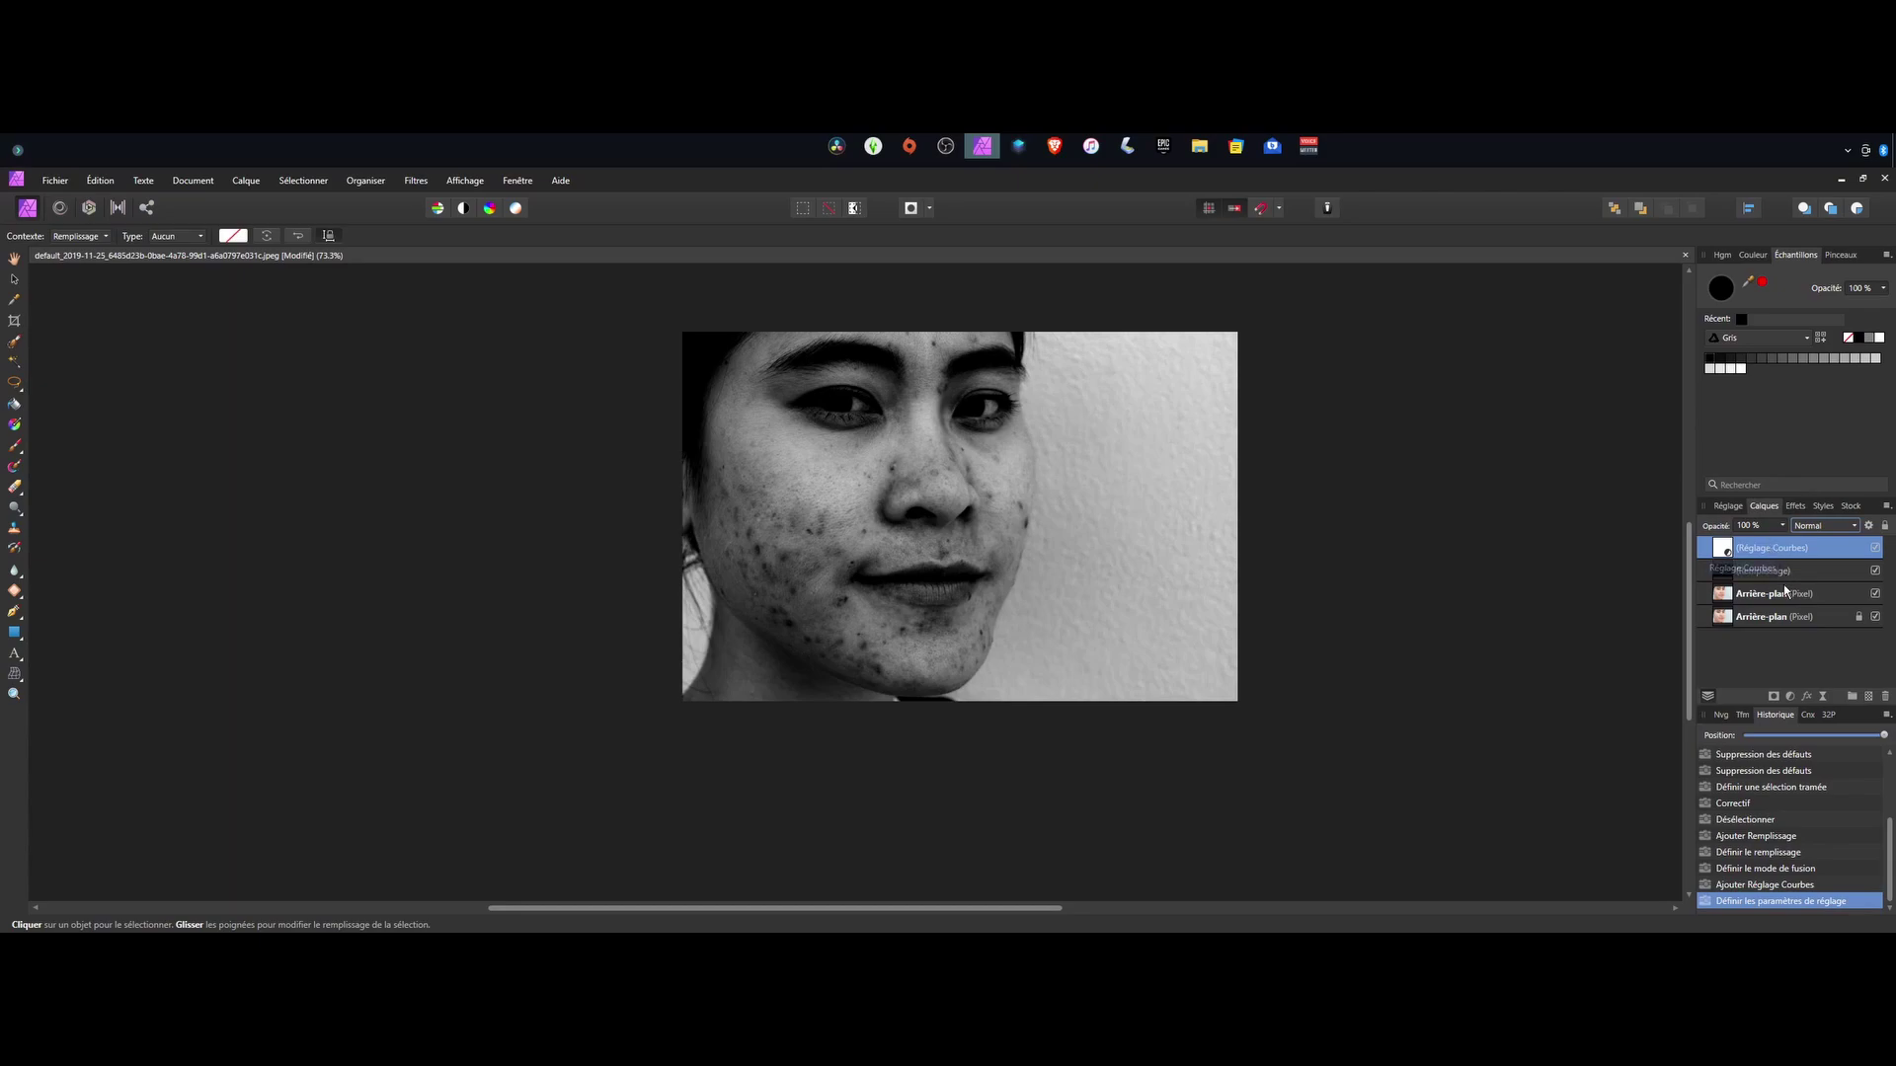
Step: Group the Curves adjustment with the fill layer and name the group aides
shift+click(1779, 579)
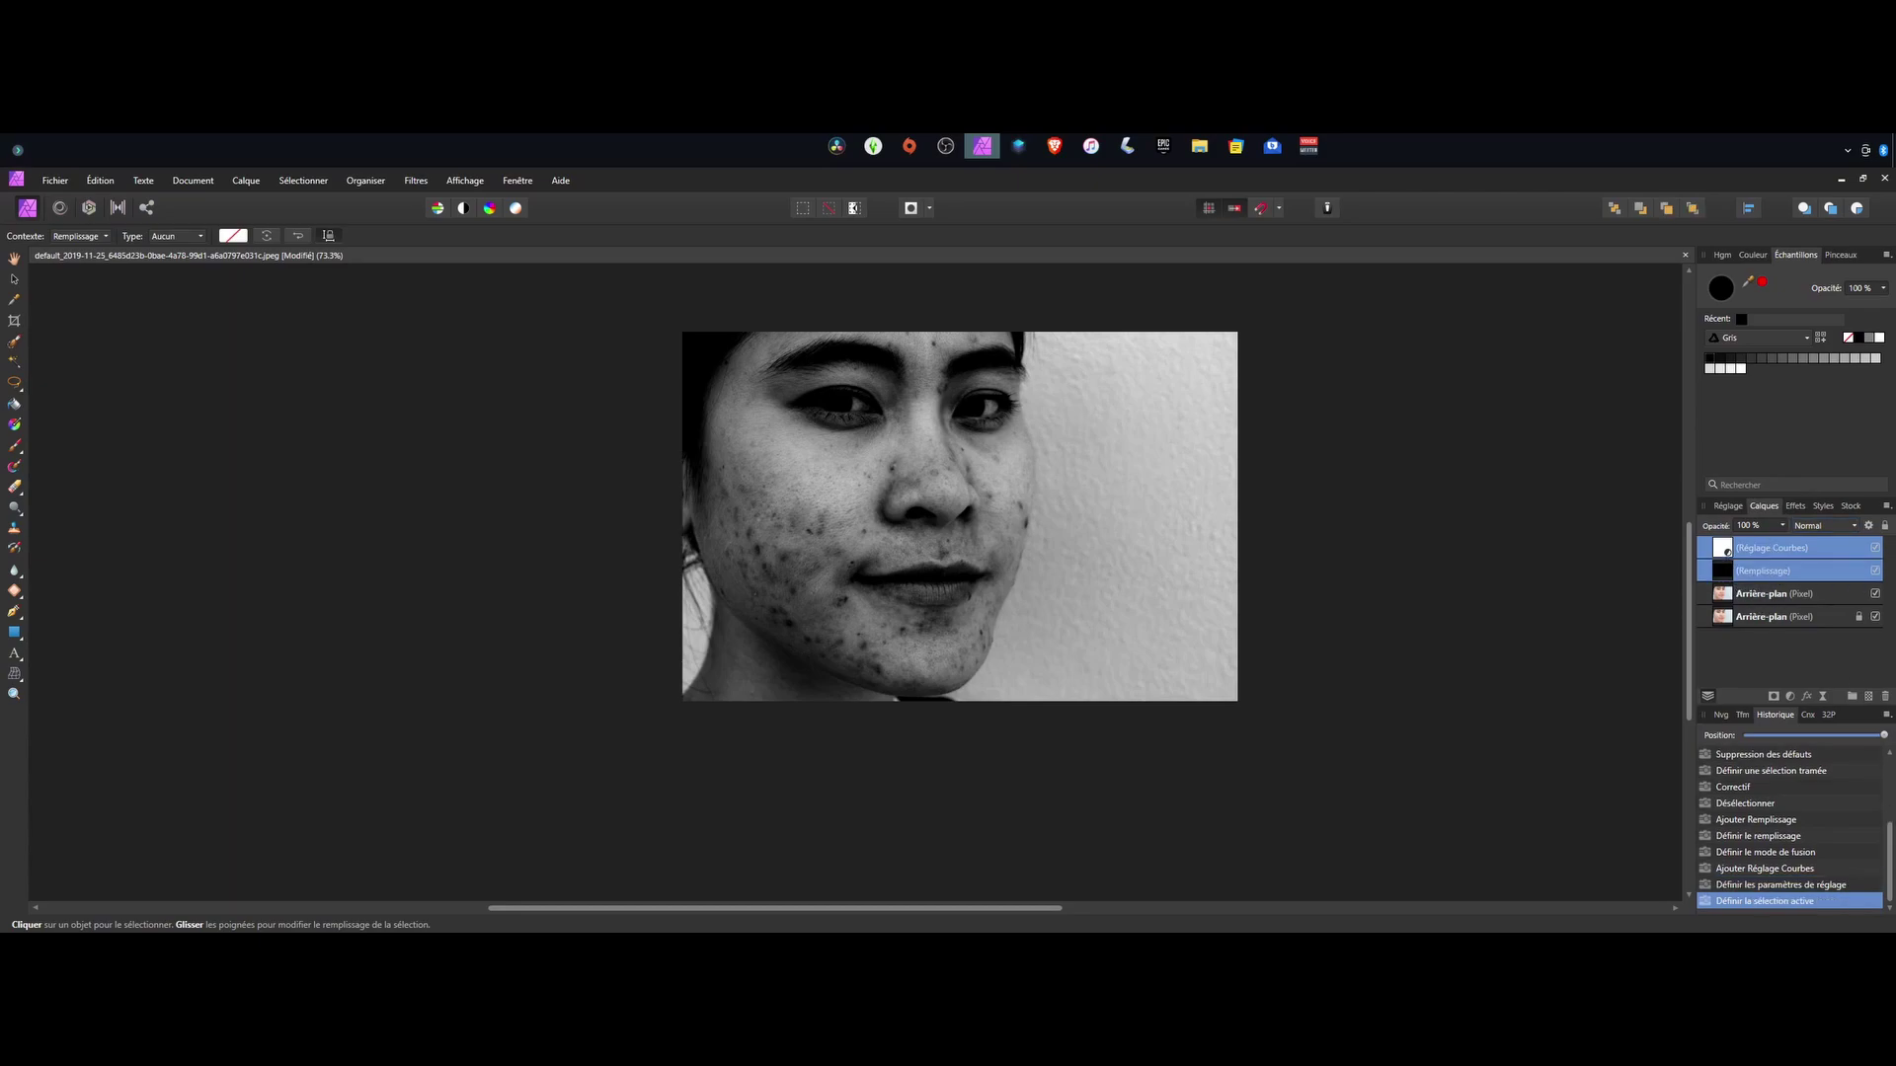
click(1851, 696)
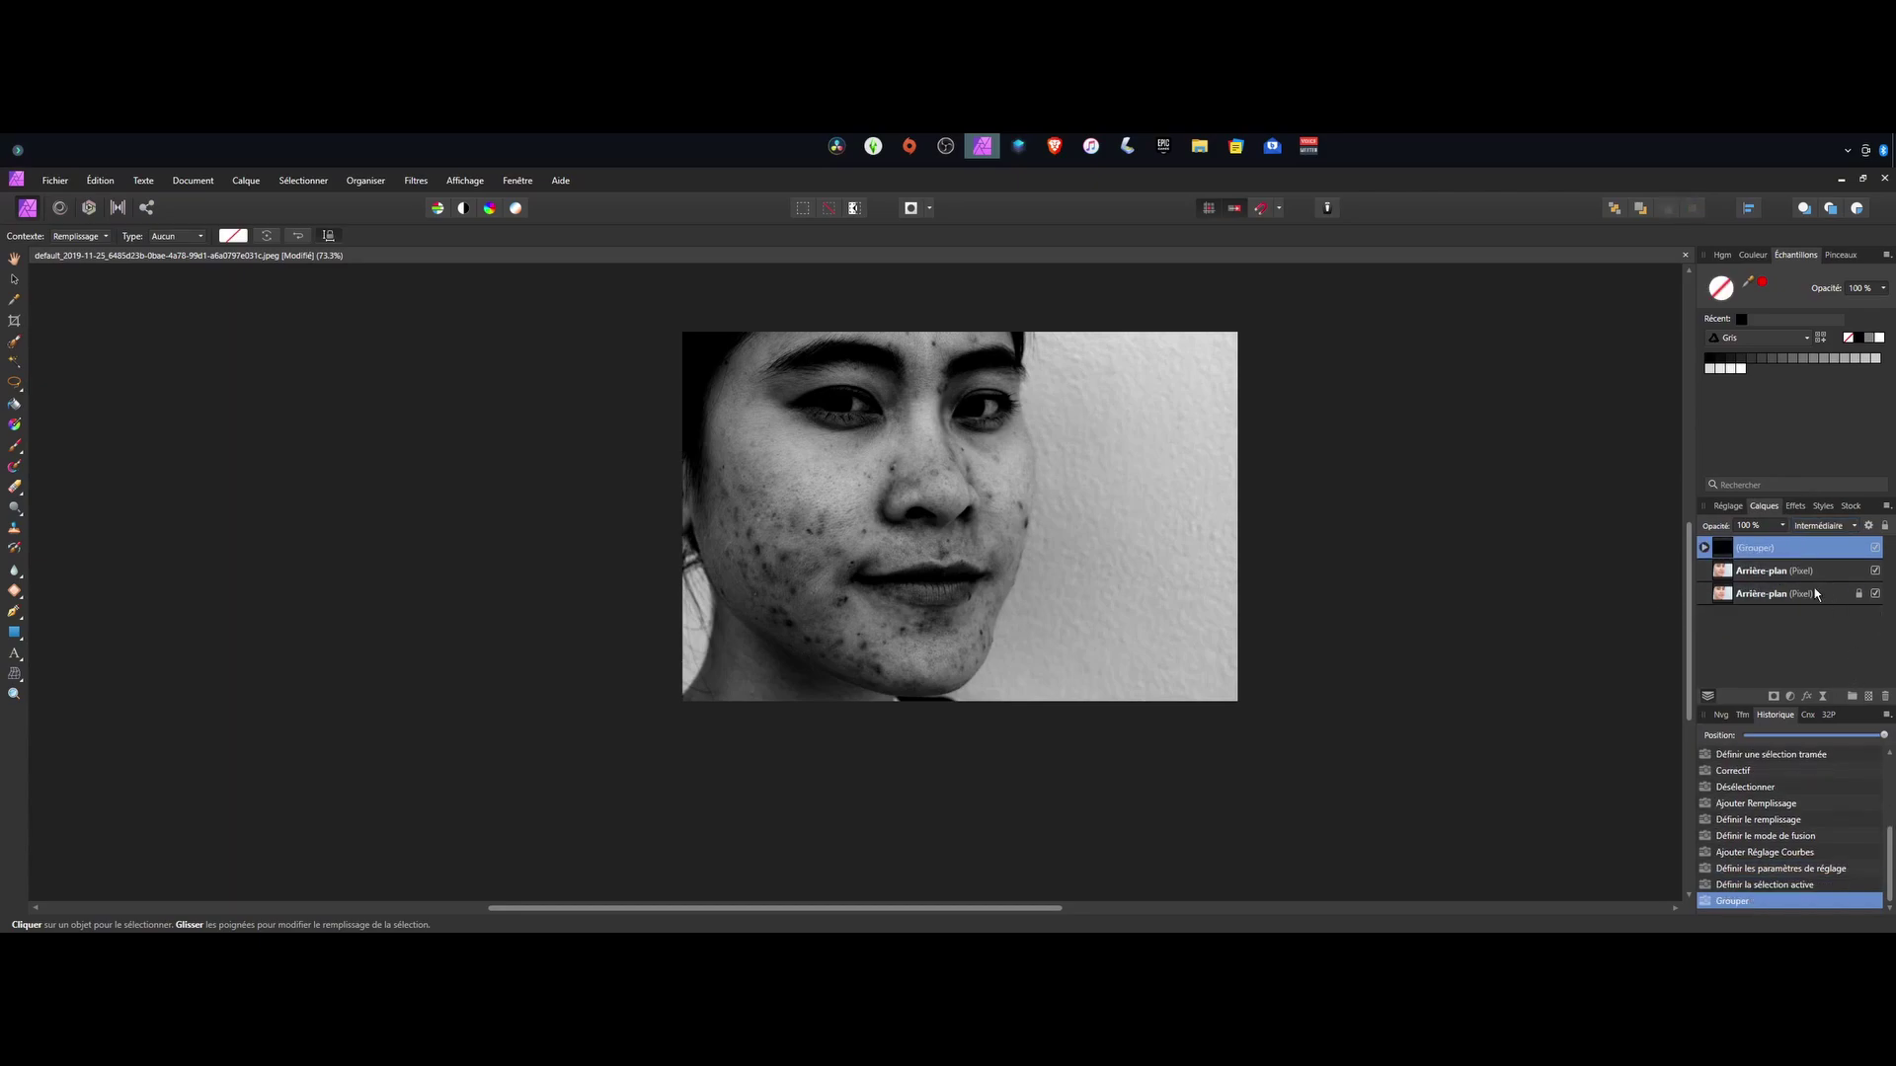
double_click(1760, 548)
text(aides)
key(Return)
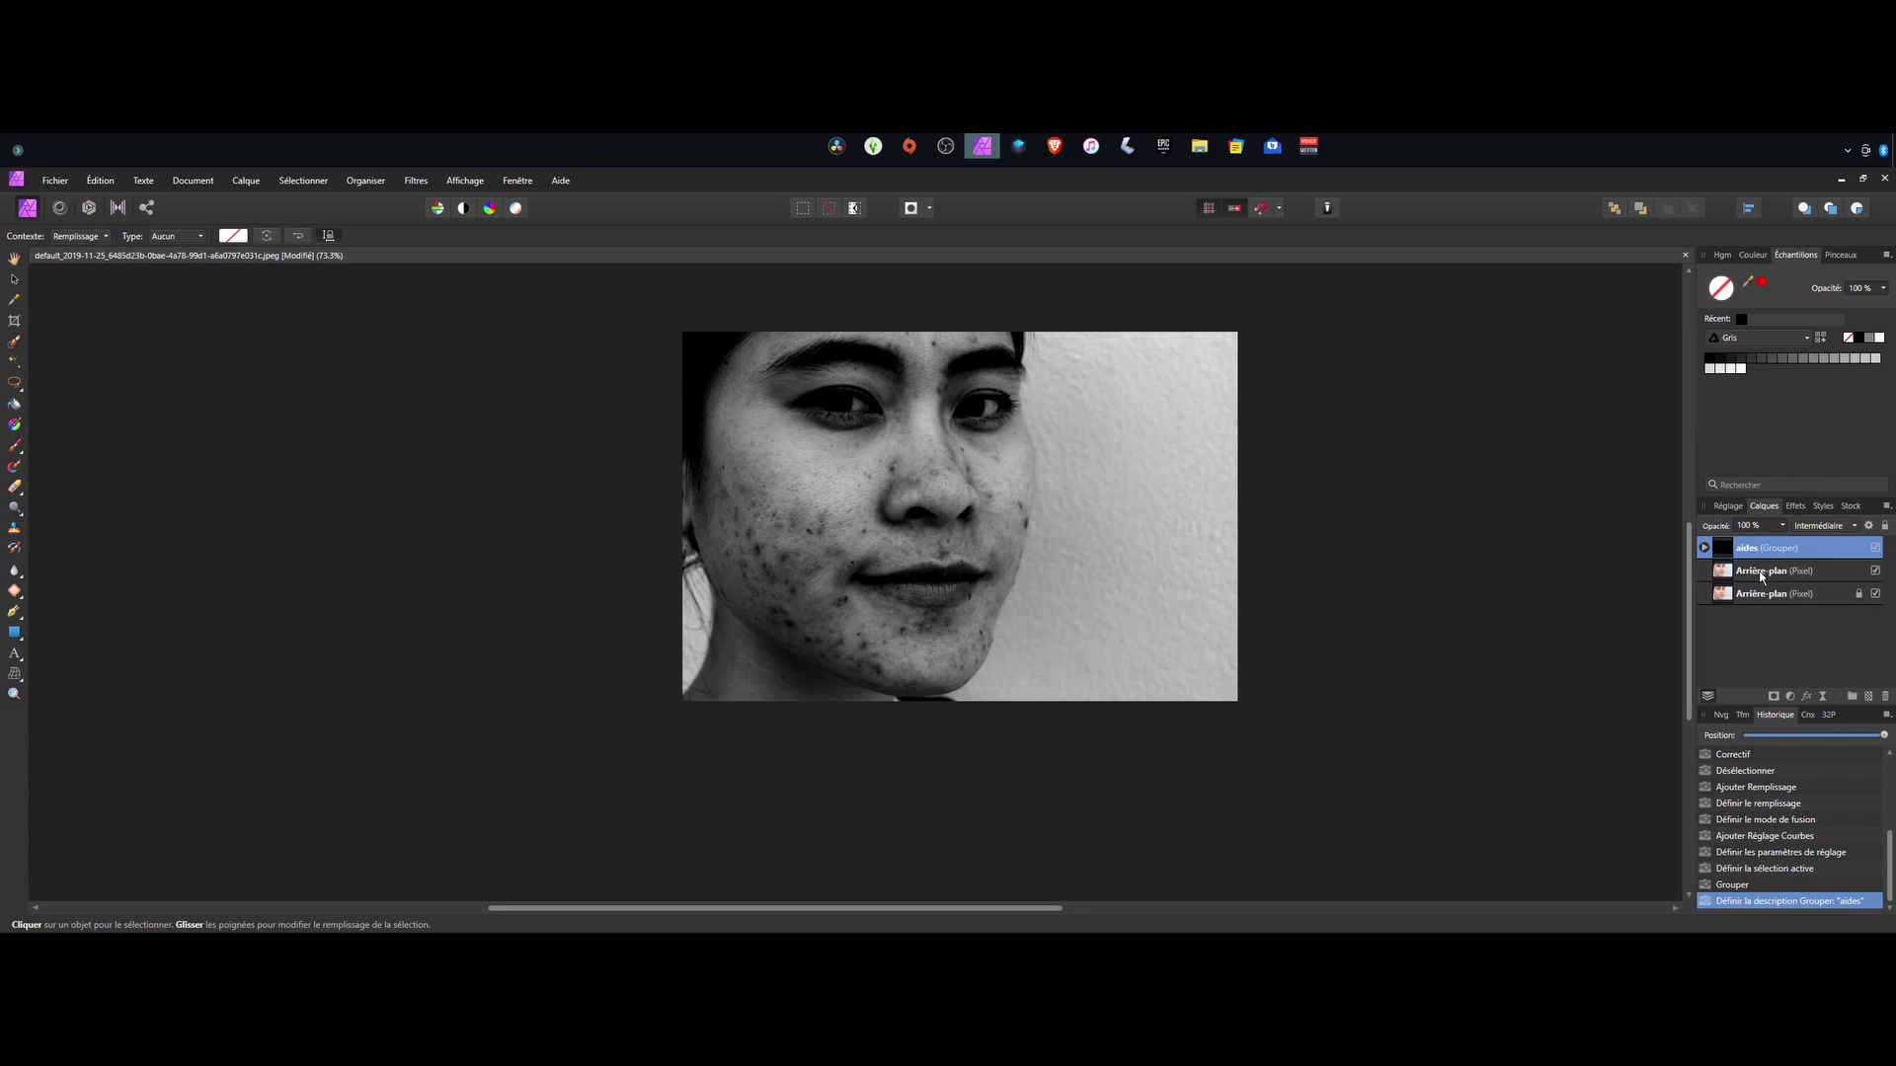
Step: Remove dark spots on the cheek and beside the nose on the unlocked Arrière-plan layer with the Blemish Removal tool
click(1762, 575)
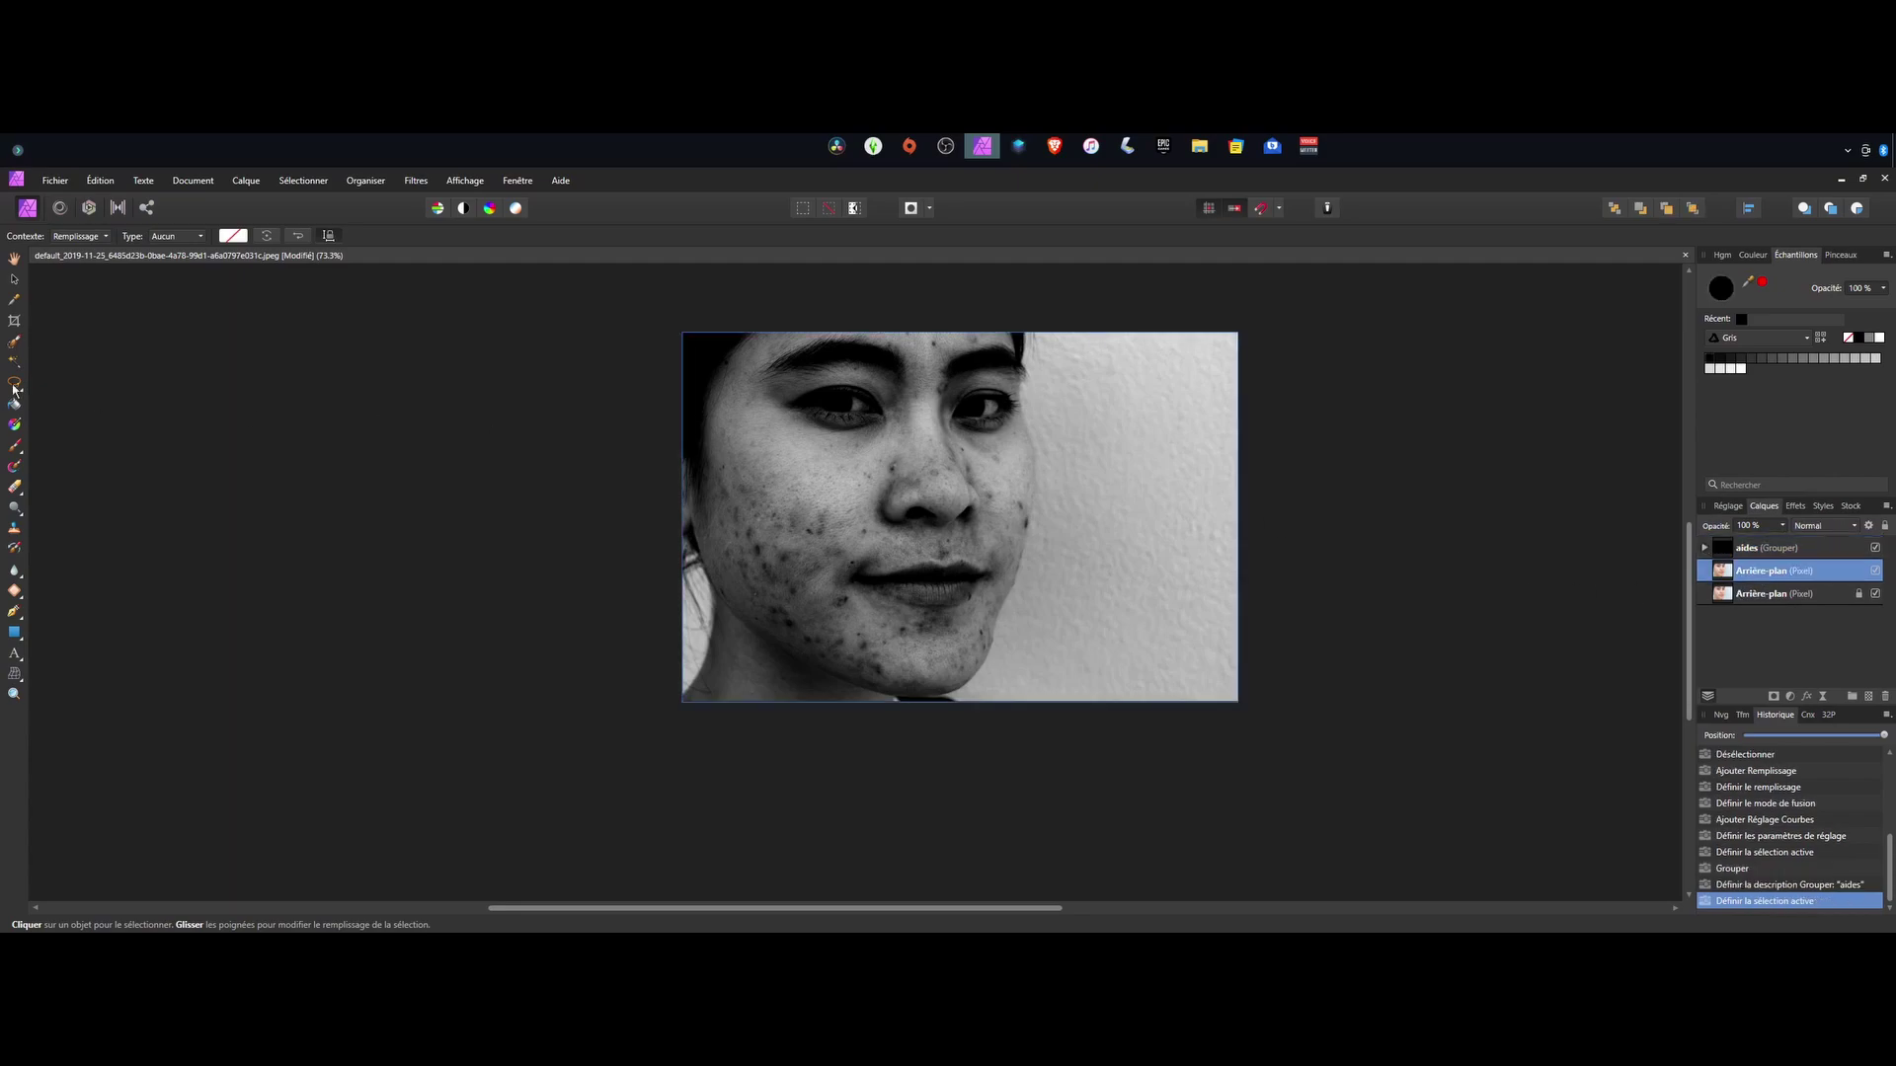
click(14, 591)
click(98, 629)
scroll(938, 576, up, 5)
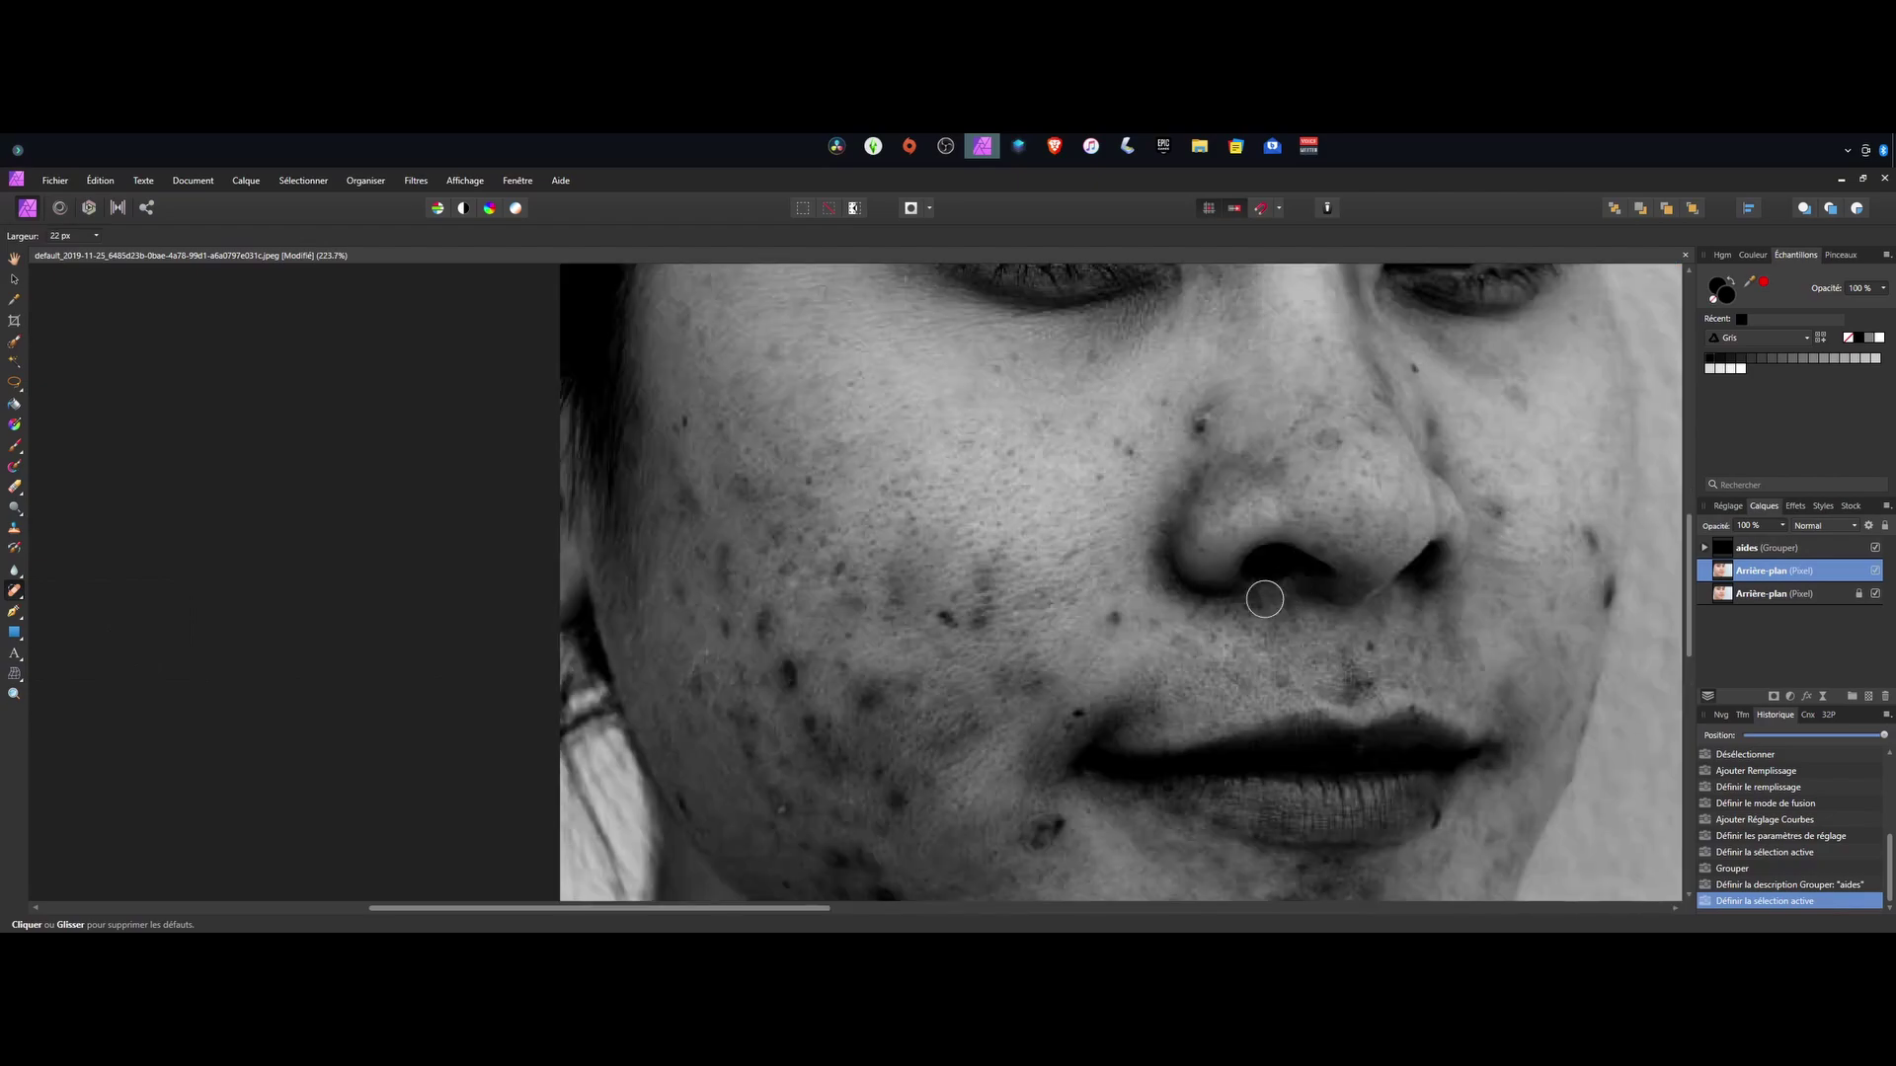
drag(1097, 608, 1087, 608)
click(1113, 618)
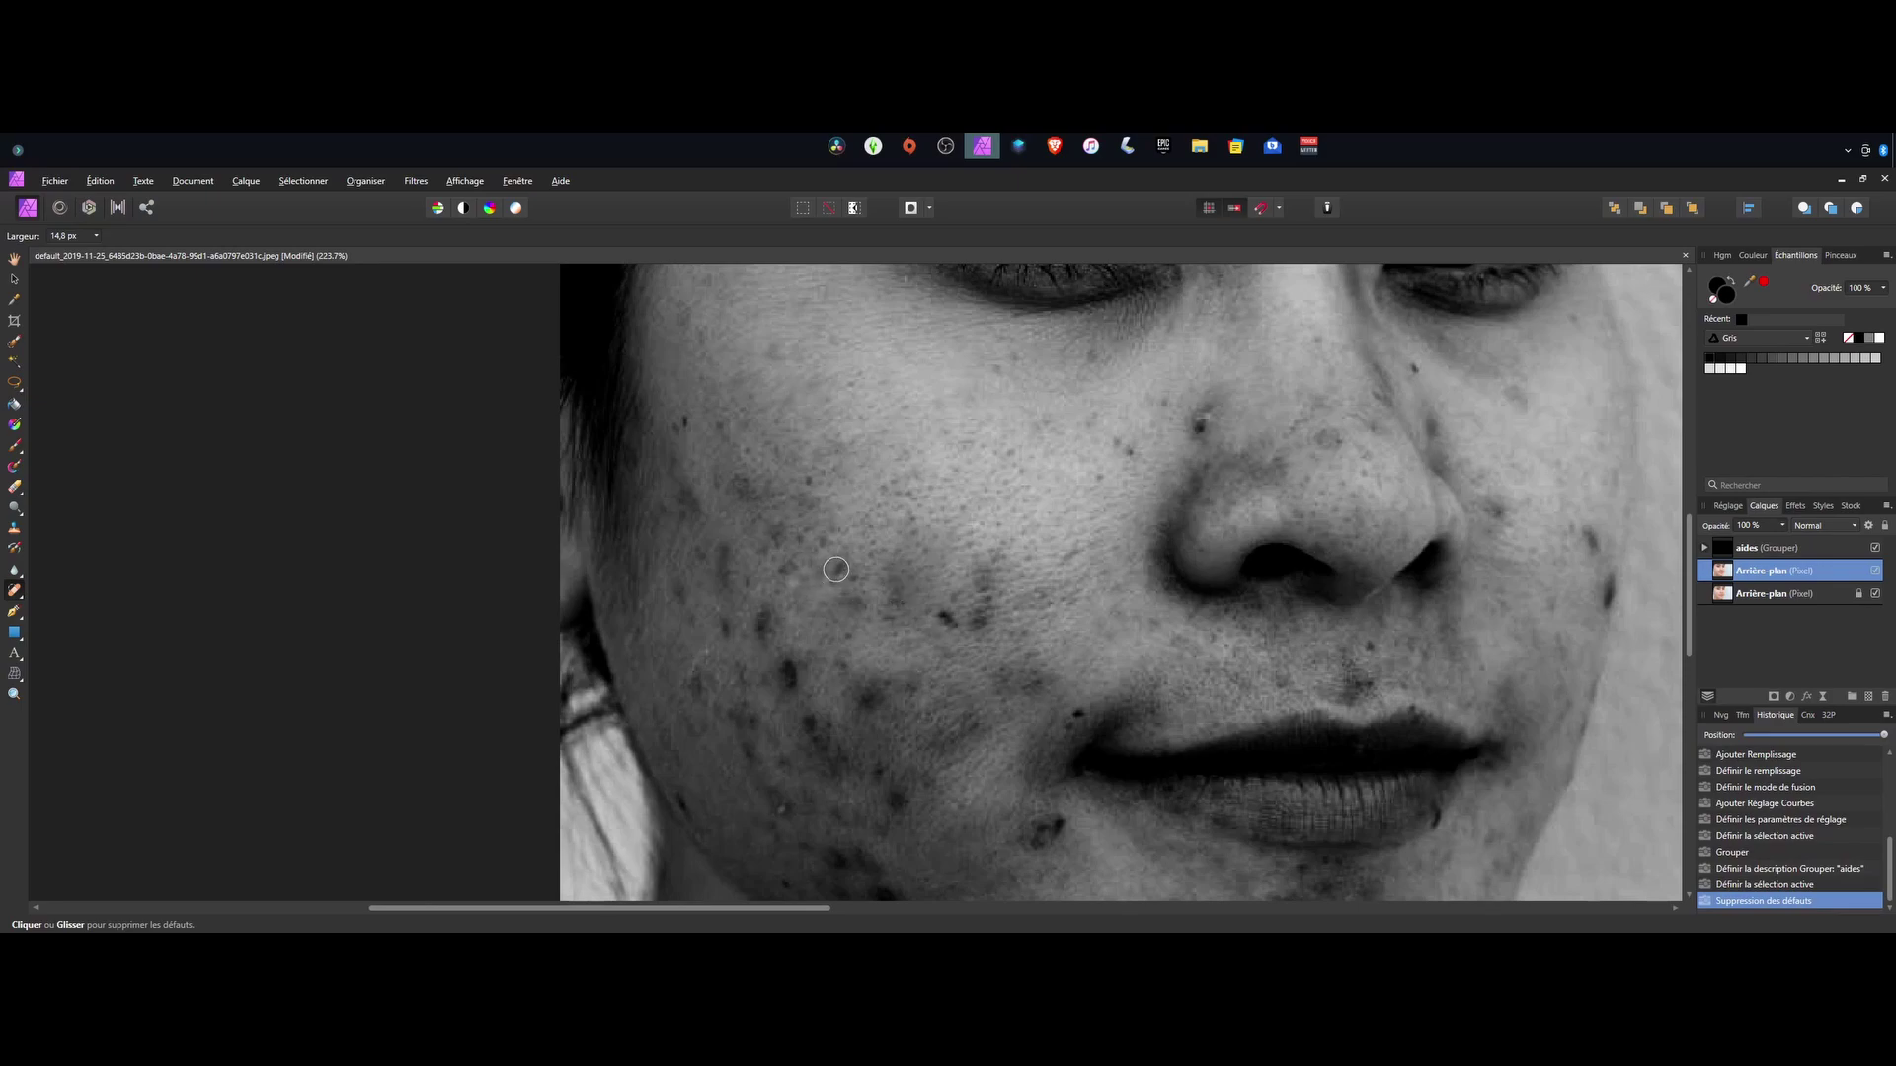
click(868, 555)
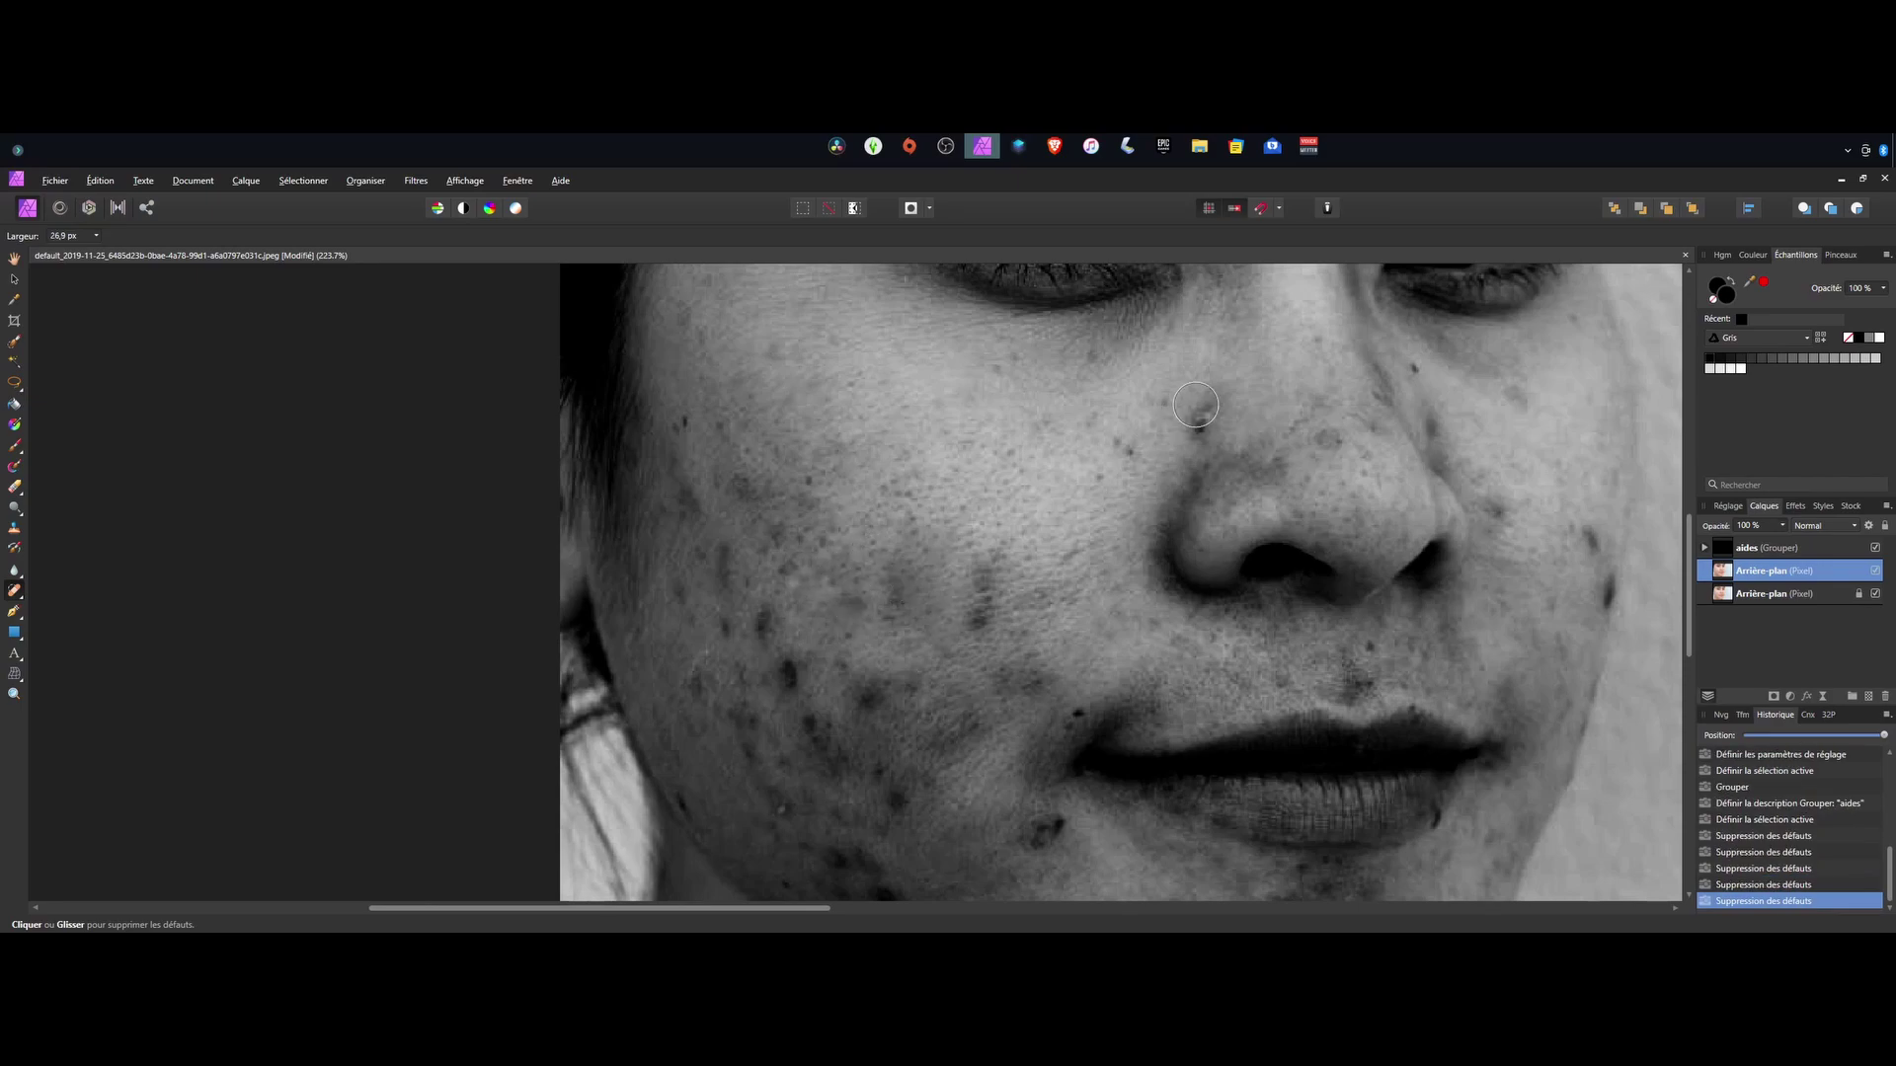
click(1199, 422)
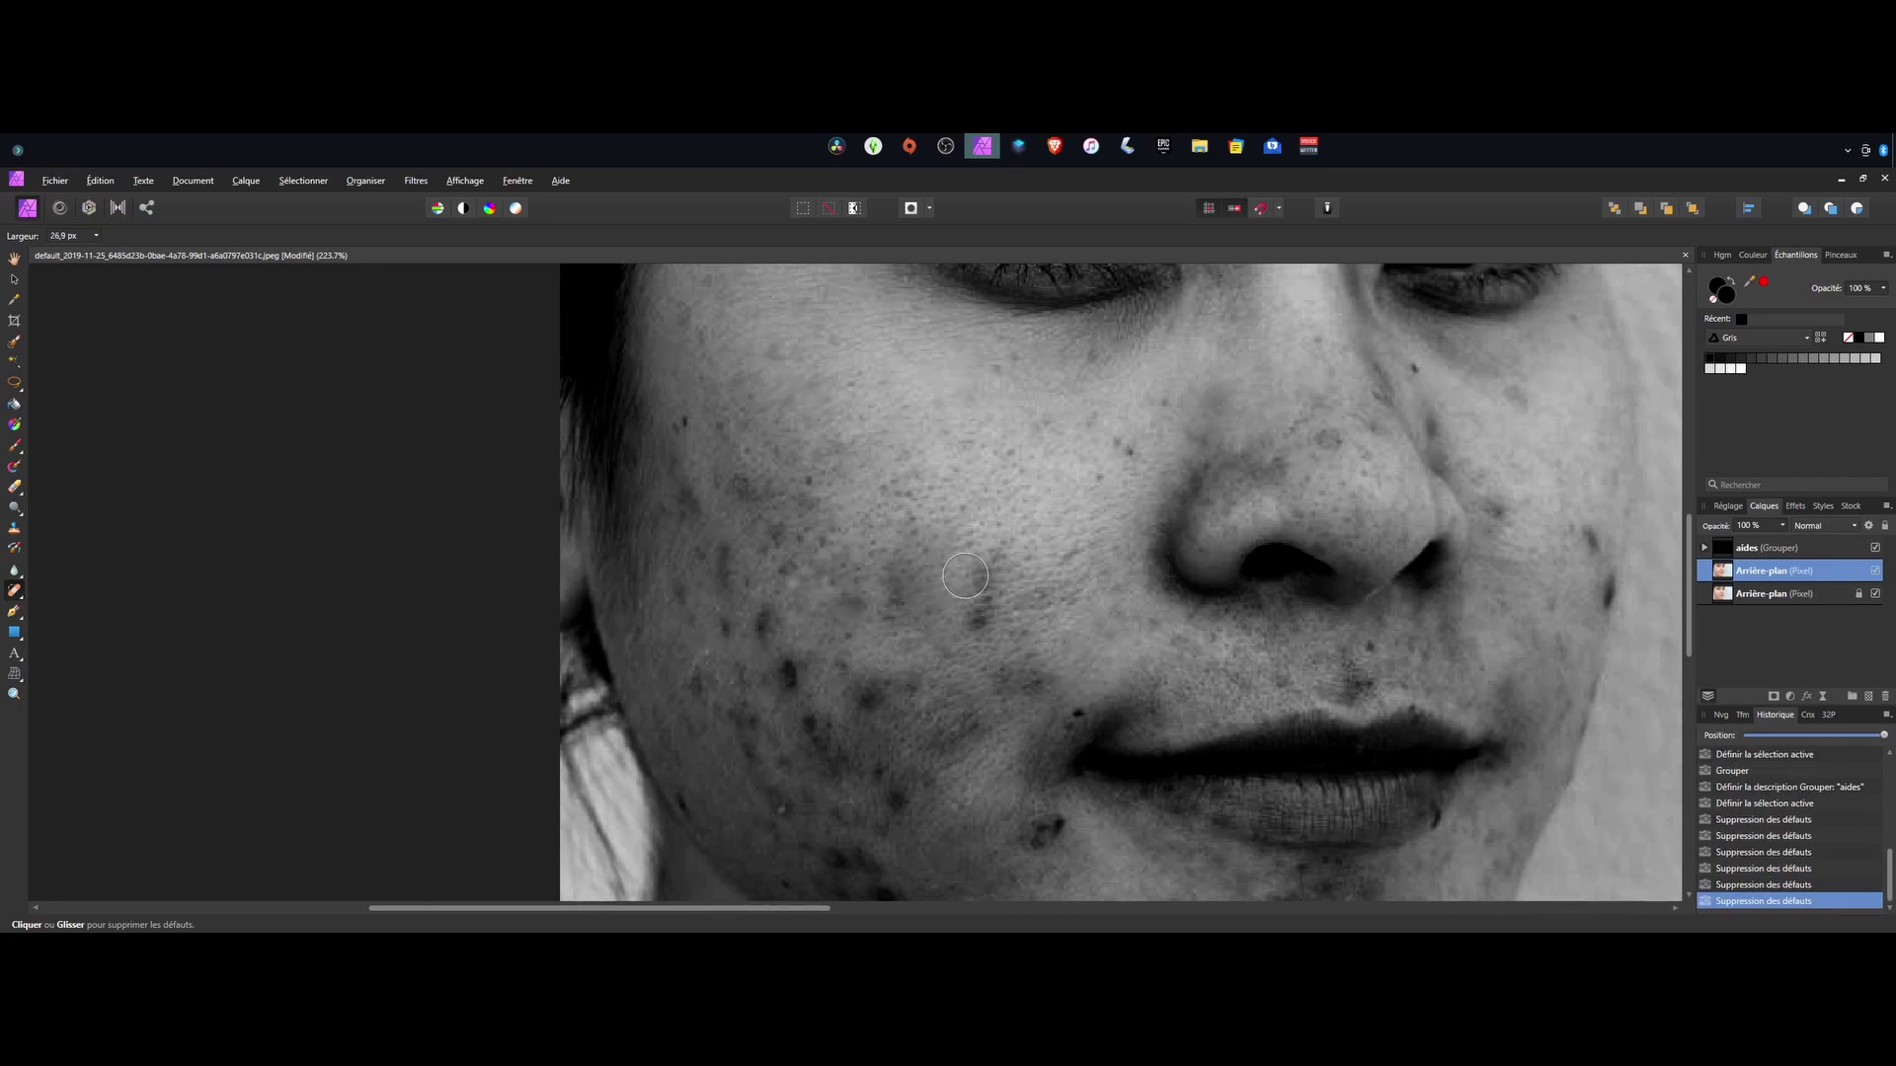
Step: Patch the three larger dark marks on the cheek with clear skin beside them, using the Patch tool
click(20, 597)
click(47, 610)
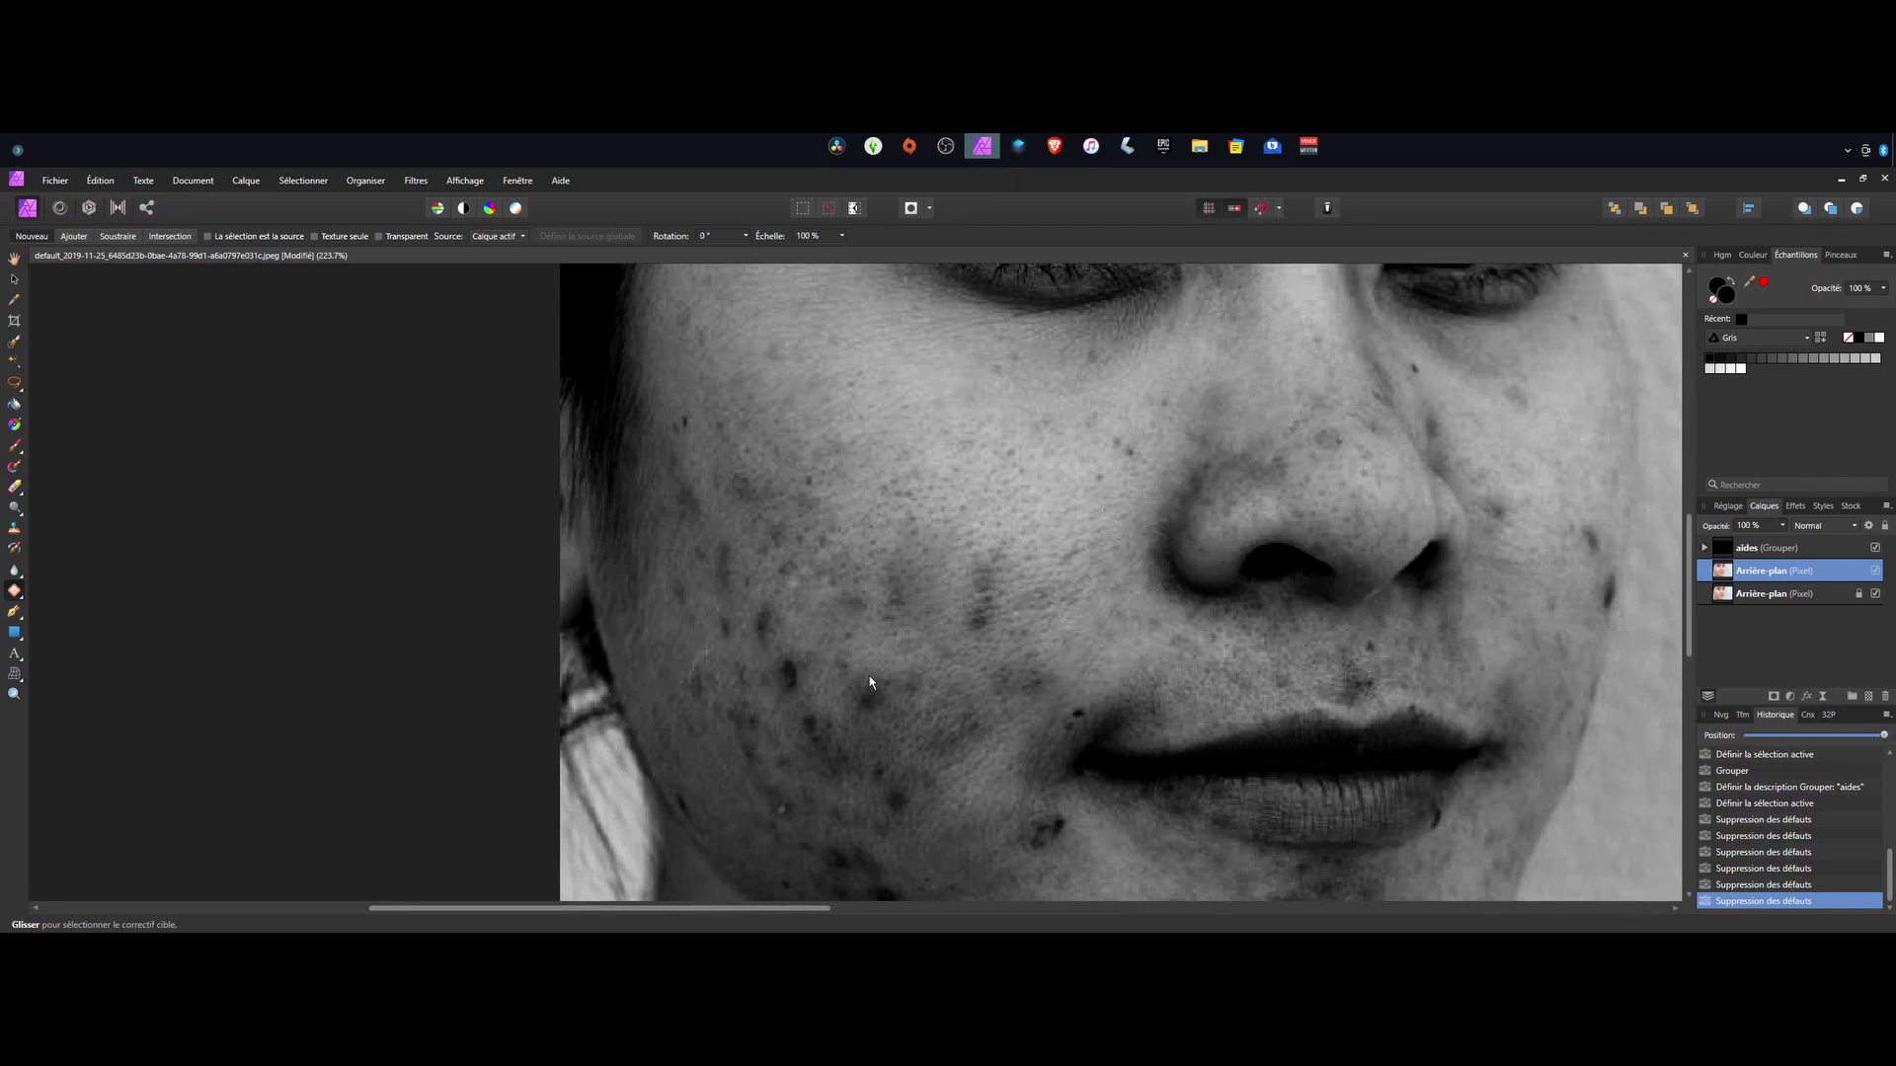
drag(993, 534, 991, 543)
click(1028, 538)
key(ctrl+d)
drag(900, 565, 904, 567)
click(951, 518)
key(ctrl+d)
drag(788, 656, 792, 659)
click(820, 632)
Step: Remove small dark spots on the outer cheek with the Blemish Removal tool at a width of about 15 px
click(17, 592)
click(59, 630)
key(super)
key(super)
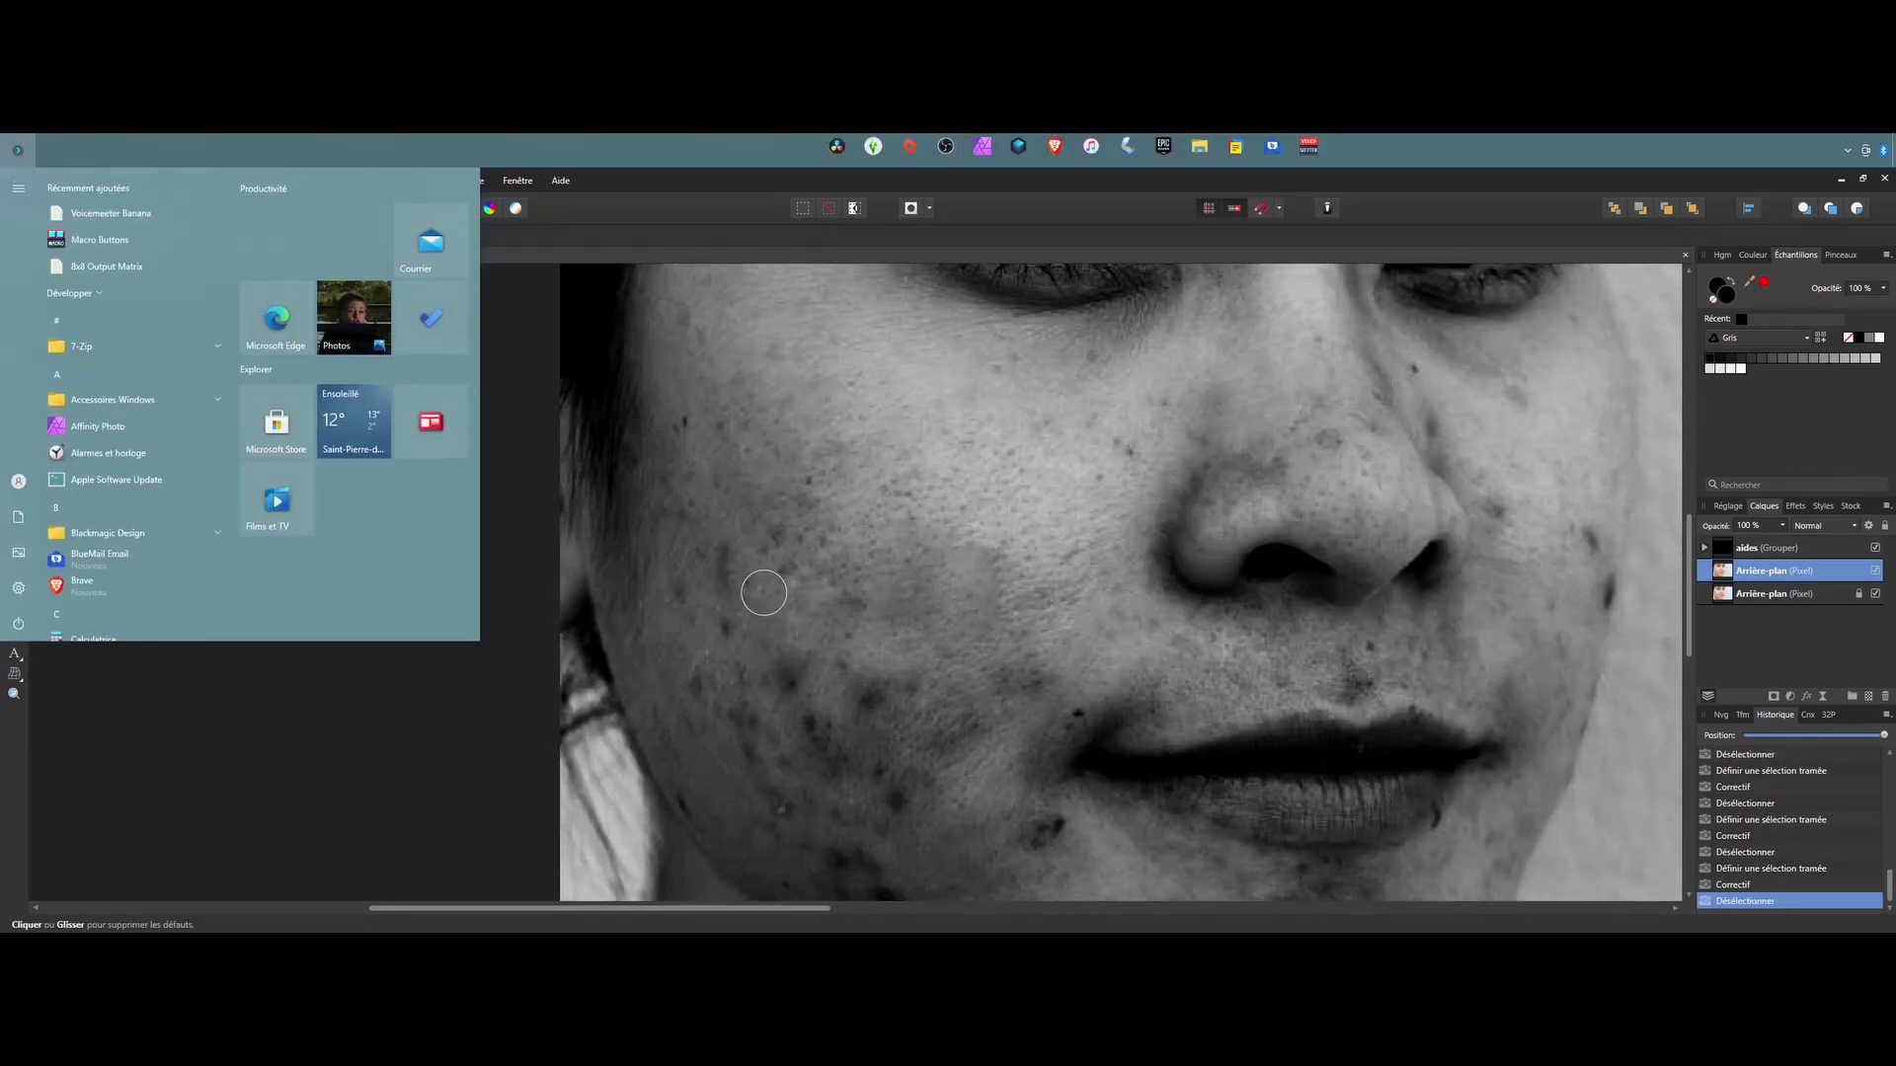
scroll(762, 590, up, 4)
click(672, 681)
click(794, 451)
click(898, 474)
click(820, 524)
Step: Remove the dark and light spots on the outer cheek near the ear with a 24.4 px blemish brush
click(15, 591)
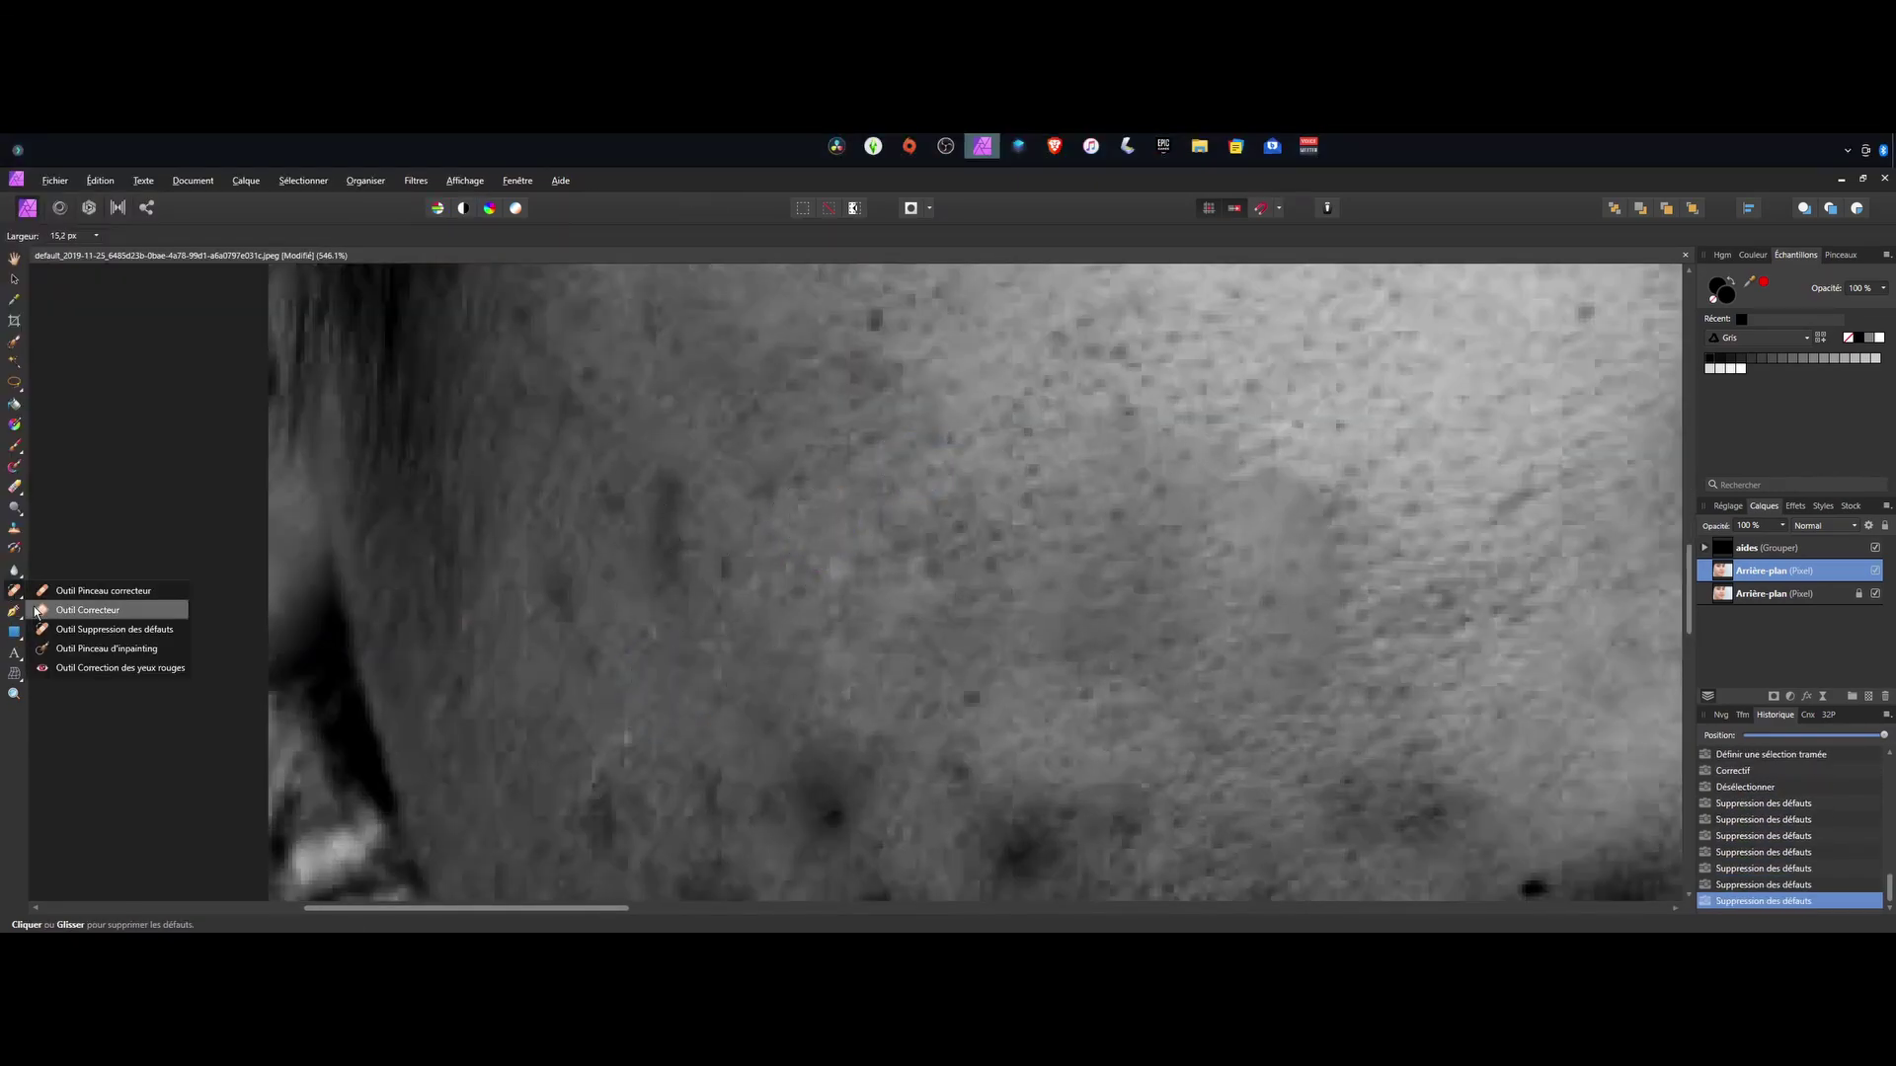
click(59, 630)
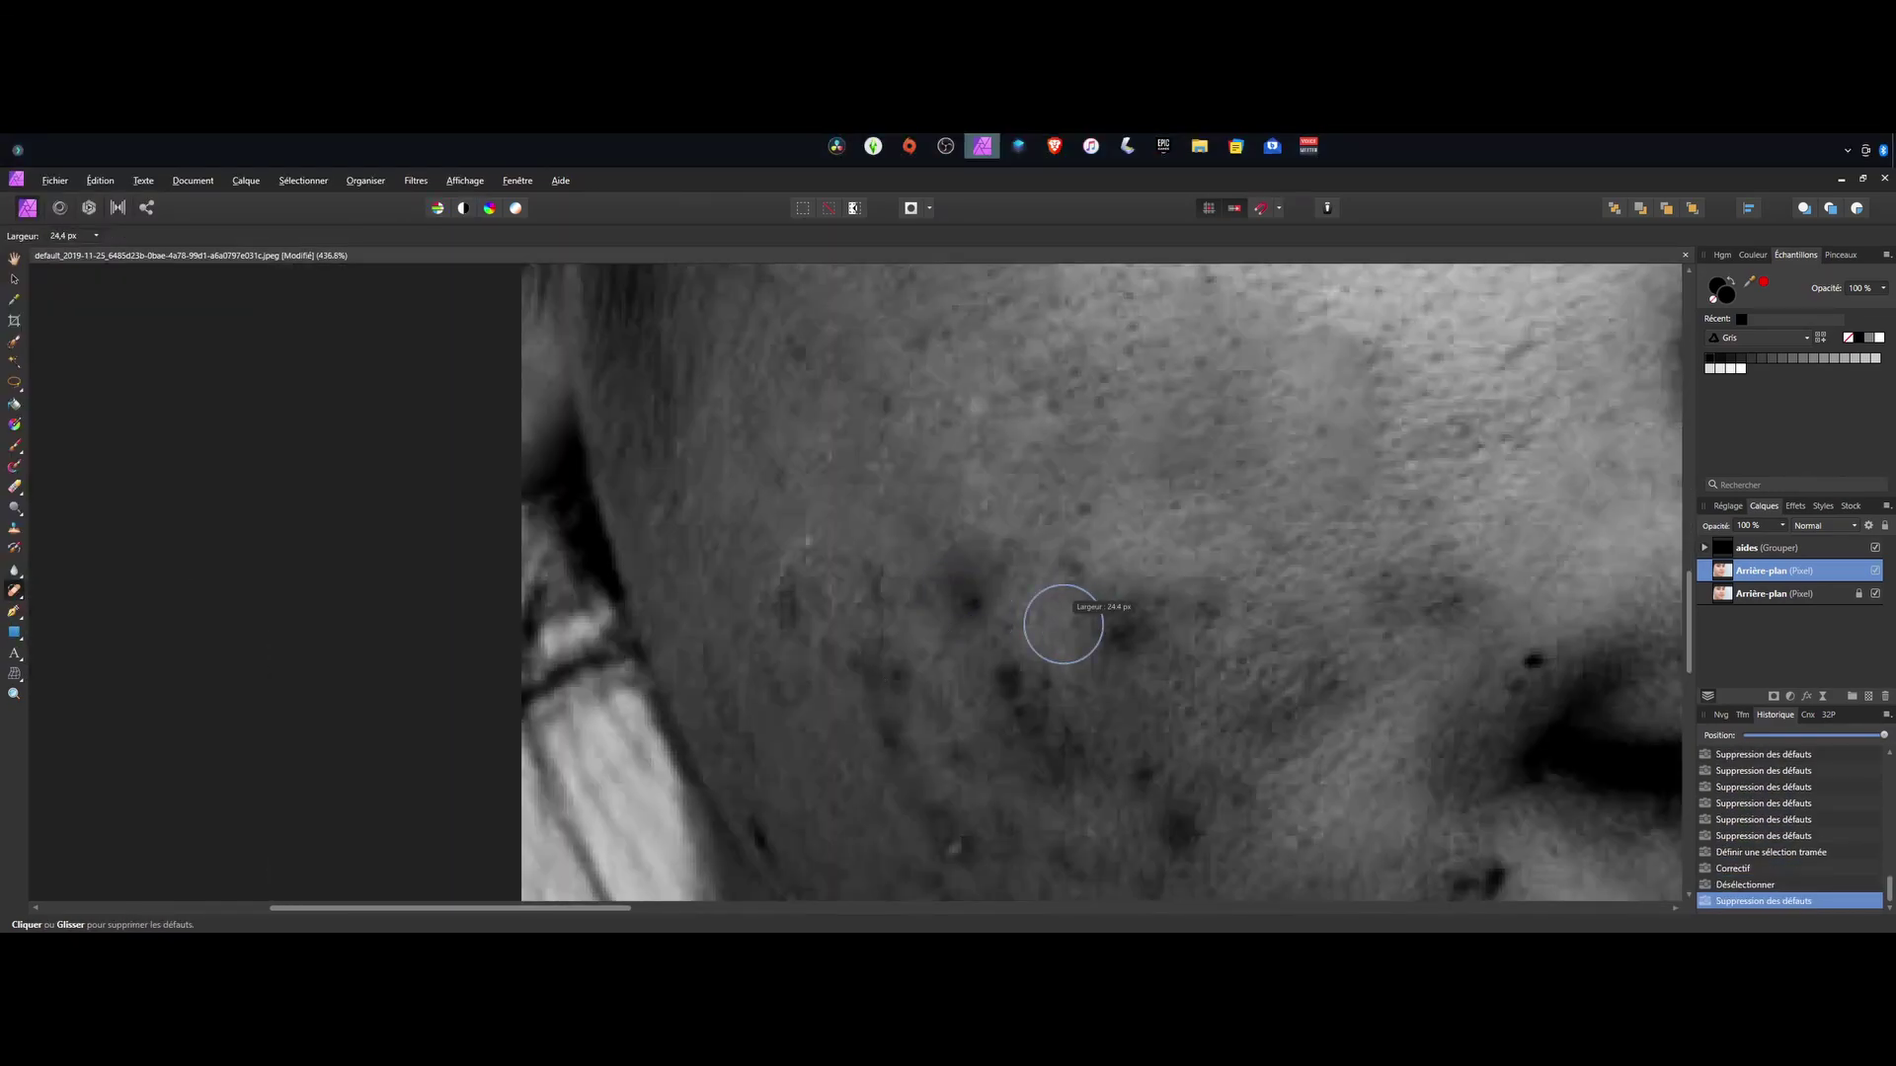
click(794, 604)
click(874, 581)
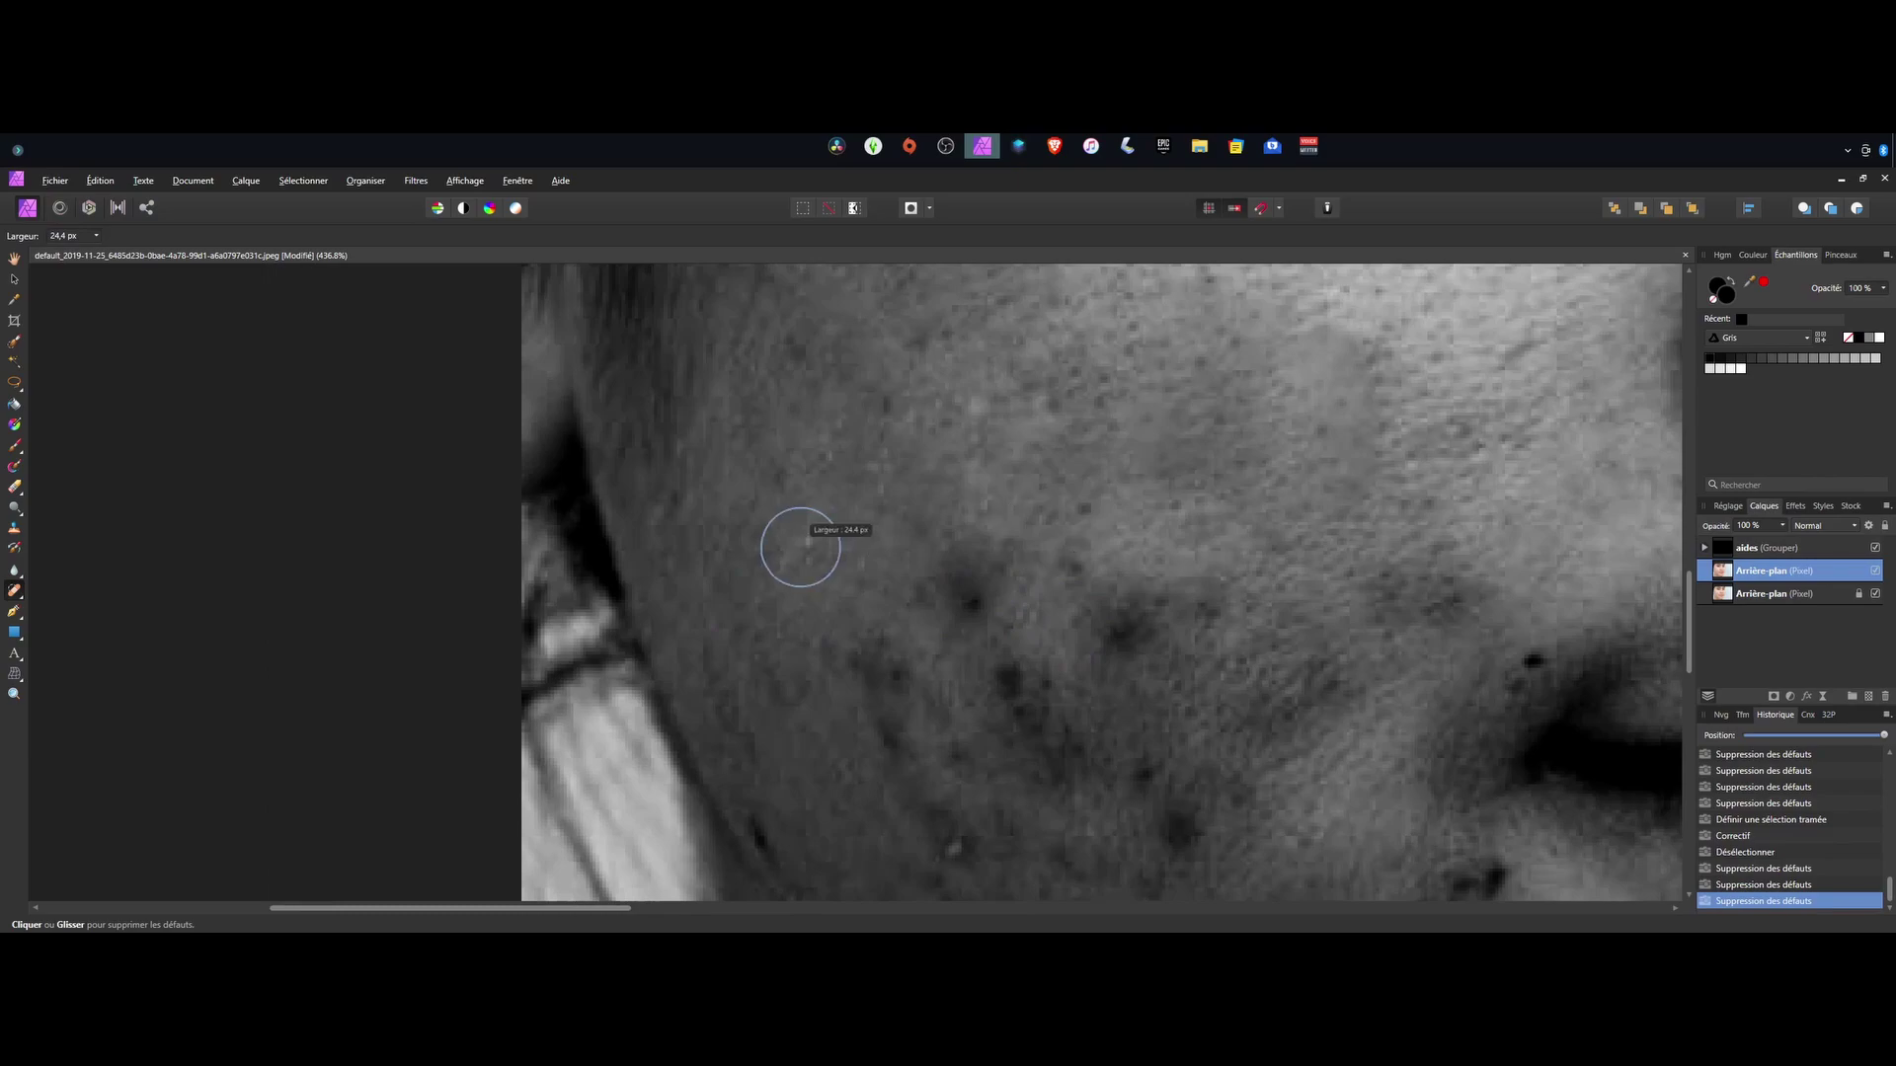
click(804, 549)
Step: Enlarge the blemish brush and remove the dark marks on the lower outer cheek
scroll(896, 549, down, 1)
scroll(977, 619, up, 1)
click(897, 641)
key(bracketright)
key(bracketright)
key(bracketright)
key(bracketright)
click(904, 626)
Step: Patch the large clusters of dark blemishes on the lower cheek with clear skin, deselecting after each patch
click(20, 595)
click(59, 610)
mouse_move(997, 614)
mouse_down()
mouse_move(1376, 679)
mouse_move(1382, 602)
mouse_up()
click(1225, 593)
key(ctrl+d)
scroll(1224, 603, down, 1)
scroll(987, 553, down, 1)
mouse_move(1242, 541)
mouse_down()
mouse_move(933, 476)
mouse_move(992, 644)
mouse_move(1037, 499)
mouse_up()
click(730, 499)
key(ctrl+d)
Step: Patch the dark spots along the lower jaw with clear skin and deselect each area
scroll(1022, 538, down, 2)
click(1176, 533)
key(ctrl+d)
scroll(1193, 601, down, 1)
drag(1261, 581, 1273, 583)
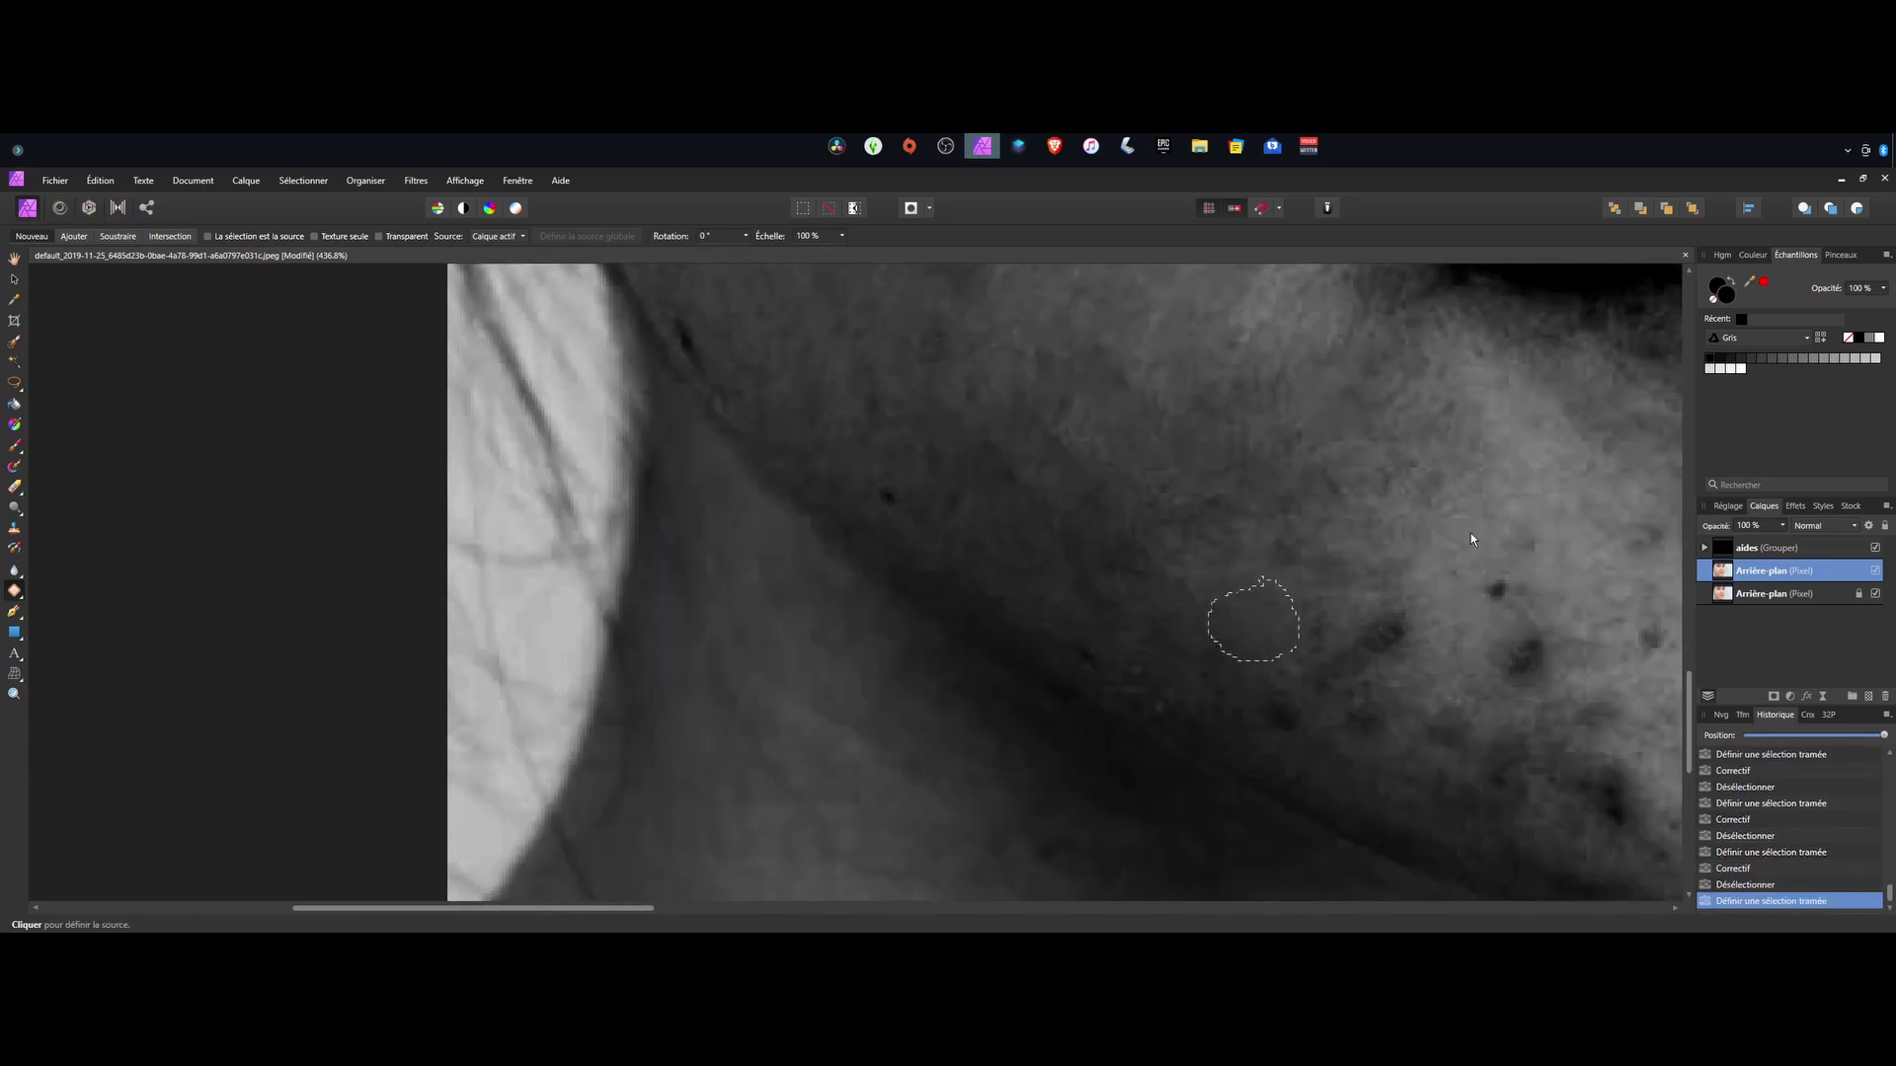
click(1471, 531)
key(ctrl+d)
Step: Patch the cluster of dark blemishes along the jaw beside the chin with clear skin and deselect the area
scroll(1197, 634, down, 4)
scroll(1402, 592, up, 4)
drag(1121, 605, 1113, 606)
drag(1017, 669, 1319, 715)
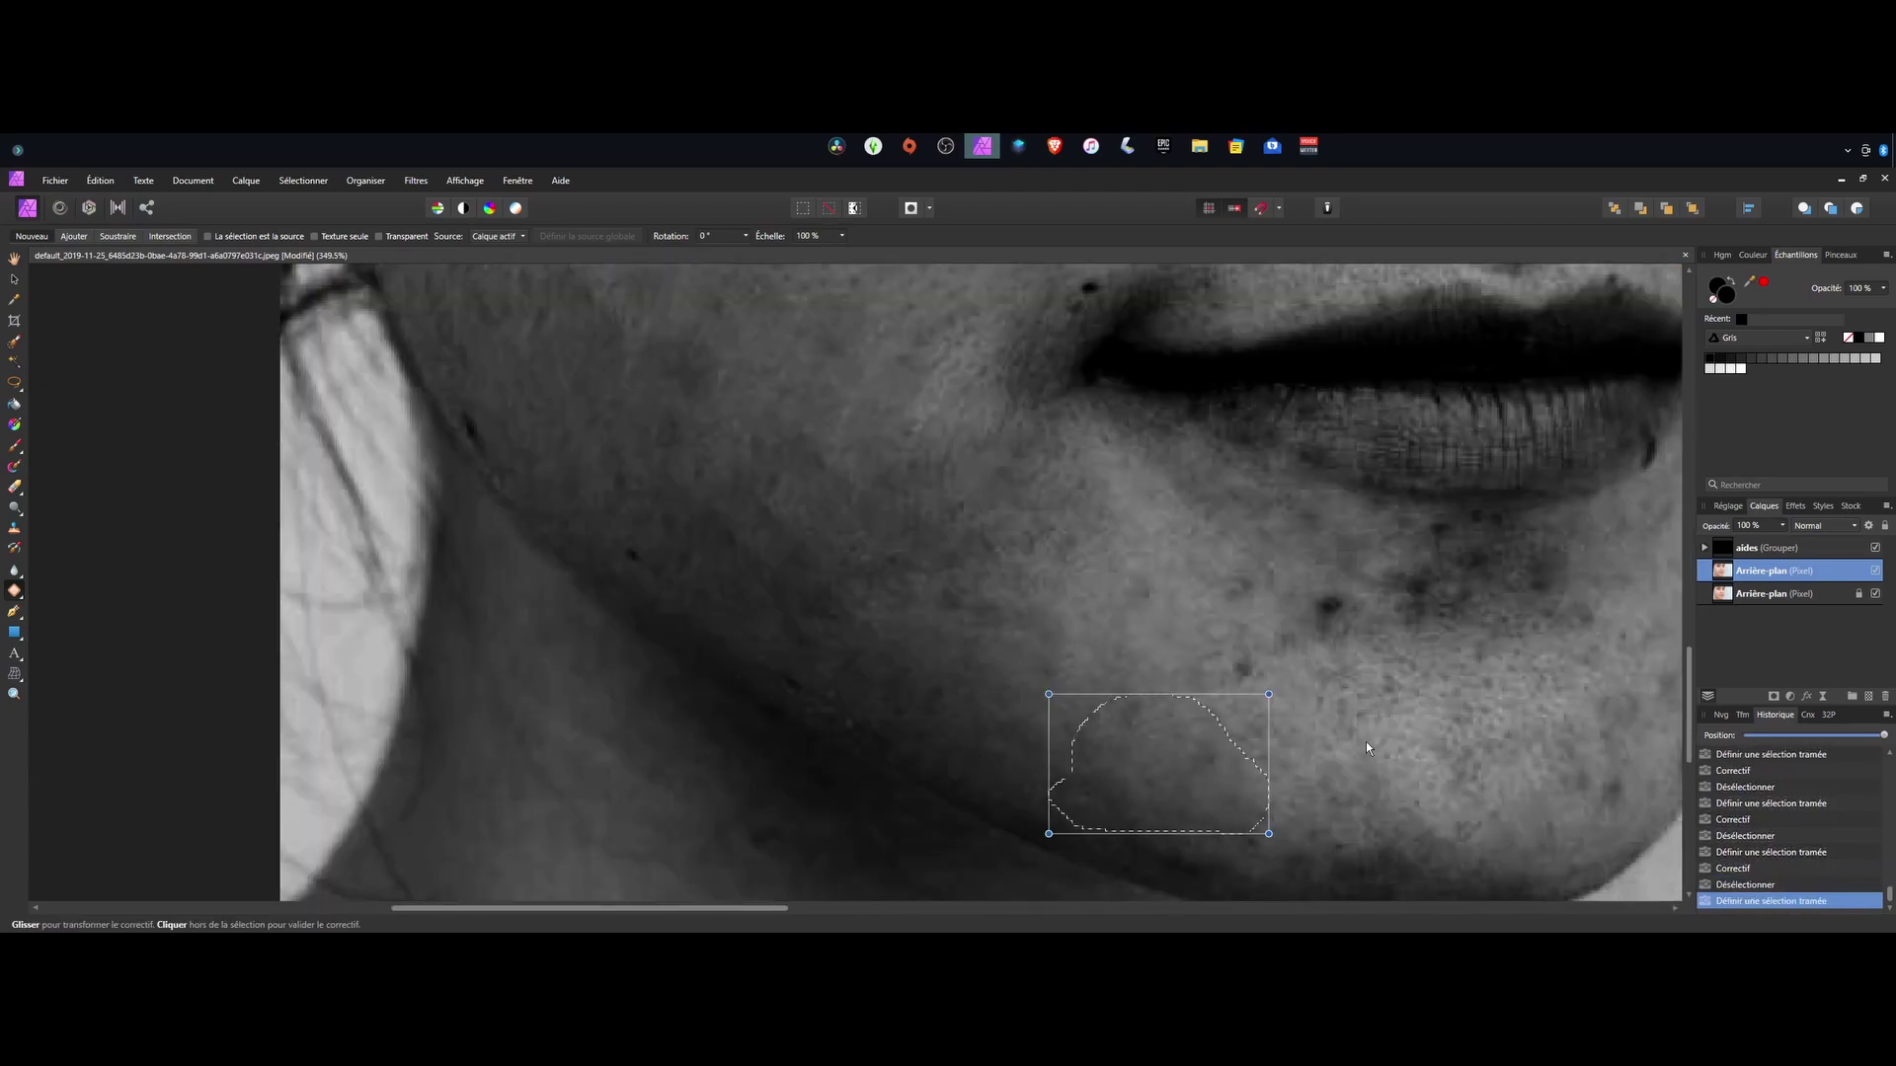
key(ctrl+d)
Step: Patch the dark spots between the chin and the corner of the mouth with clear skin, deselecting after each patch
scroll(1467, 701, down, 1)
scroll(1467, 701, up, 1)
click(1299, 628)
key(ctrl+d)
drag(1378, 582, 1374, 586)
click(1345, 523)
key(ctrl+d)
Step: Hide the aides helper group to show the whole portrait in its original colours
scroll(1242, 587, down, 7)
scroll(1100, 462, up, 3)
scroll(1096, 464, down, 3)
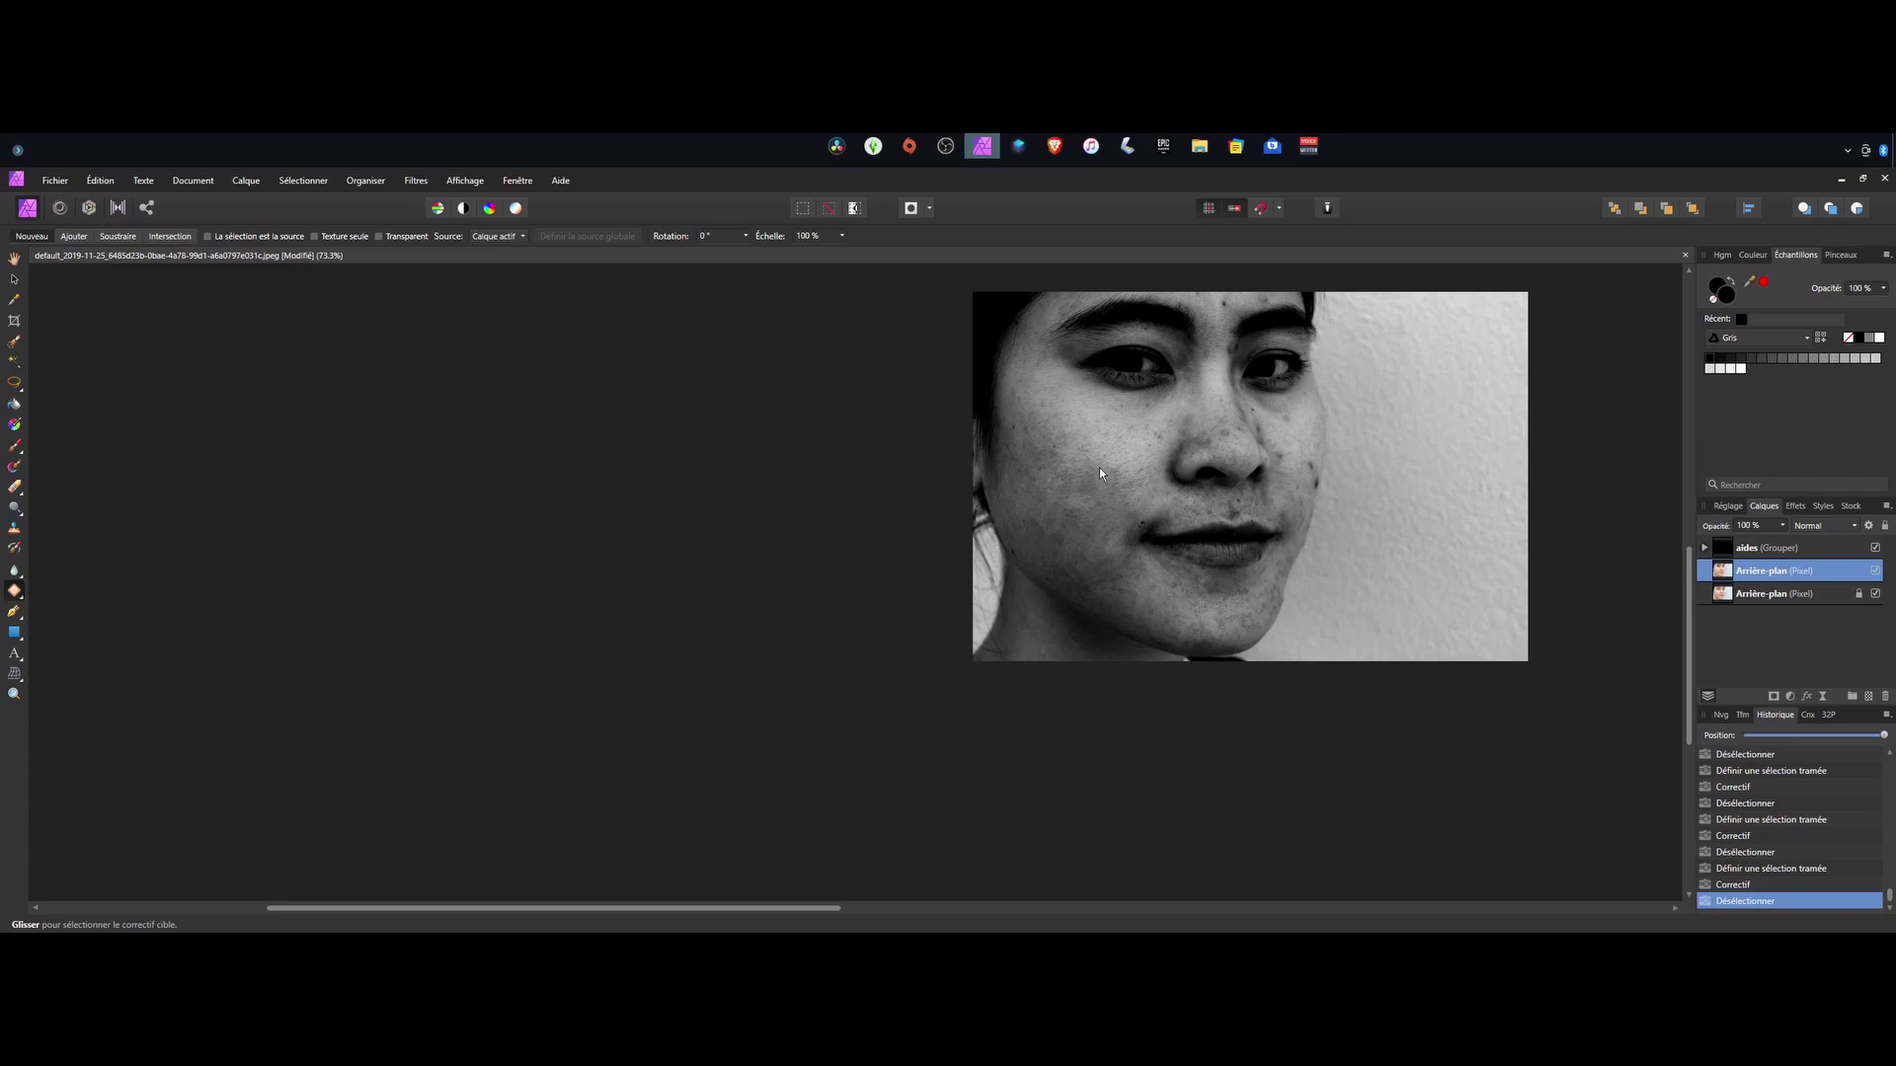
scroll(1099, 465, up, 3)
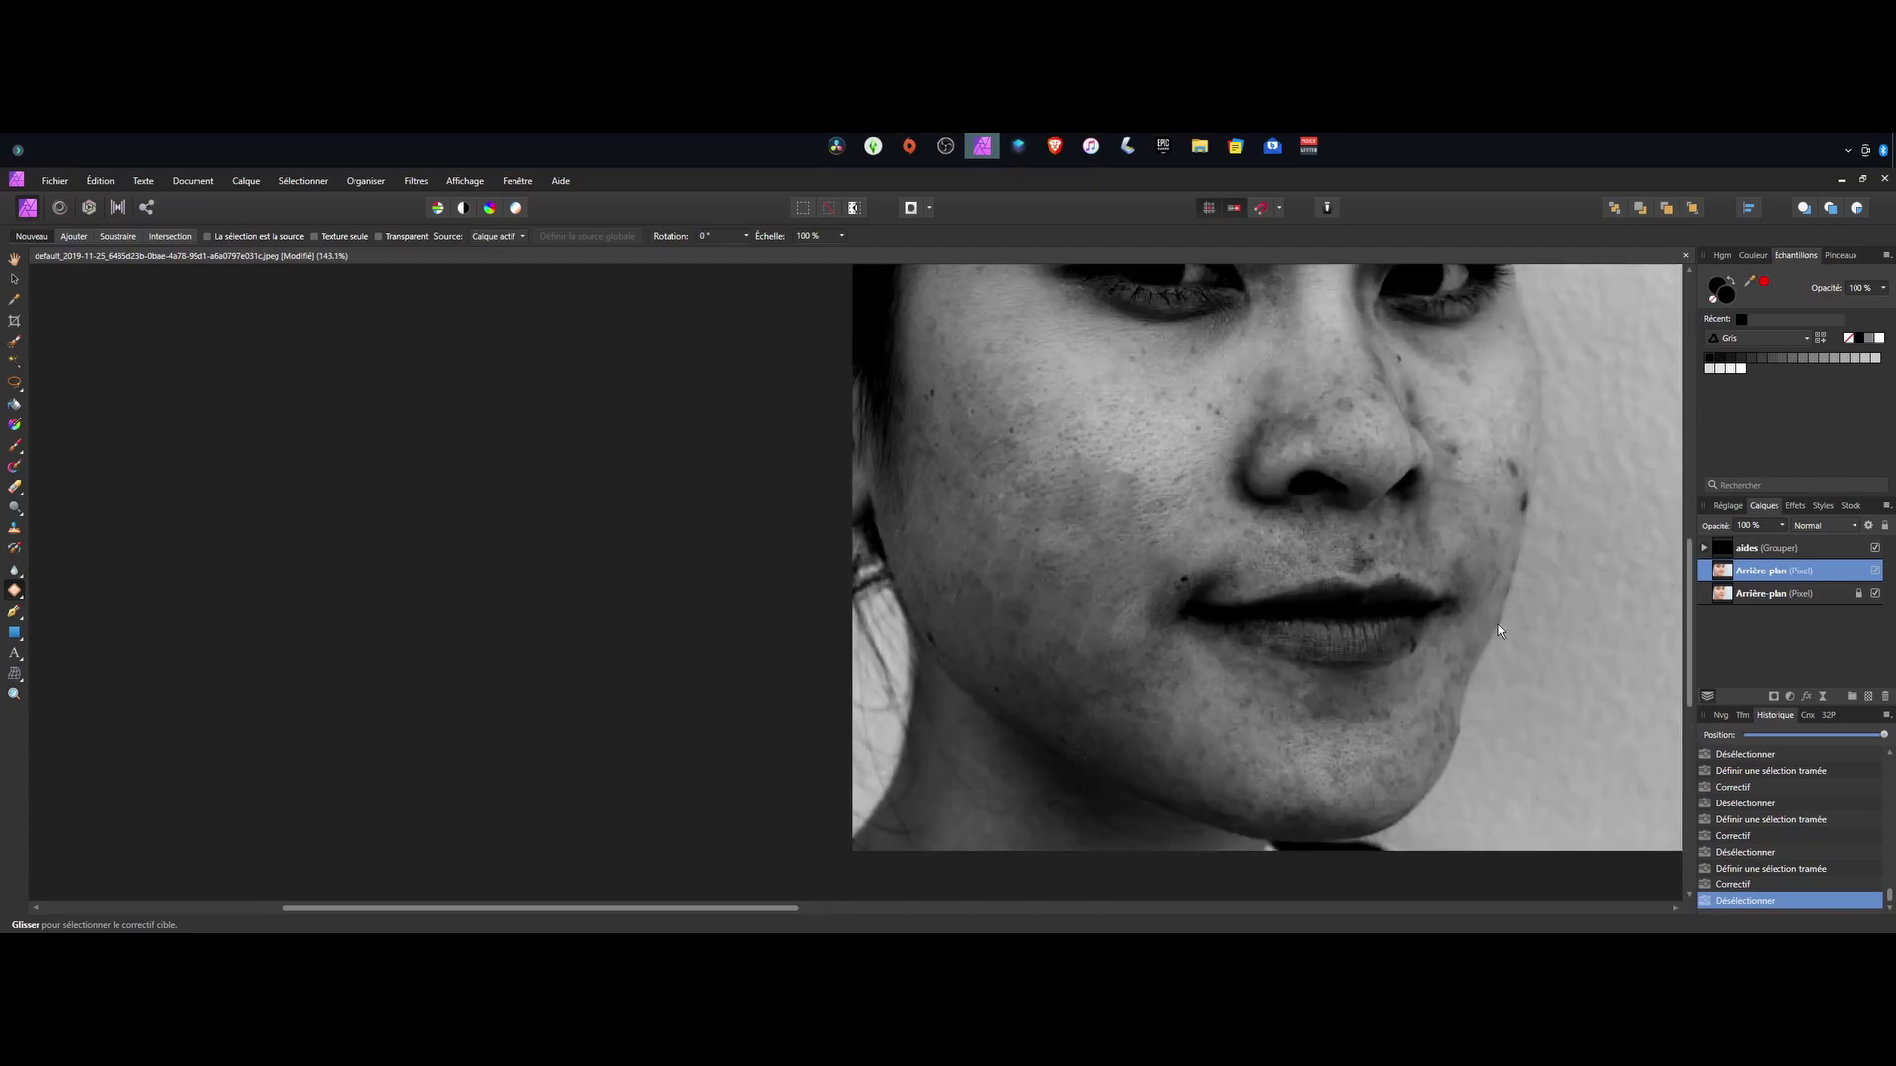
click(1874, 549)
scroll(1135, 576, down, 3)
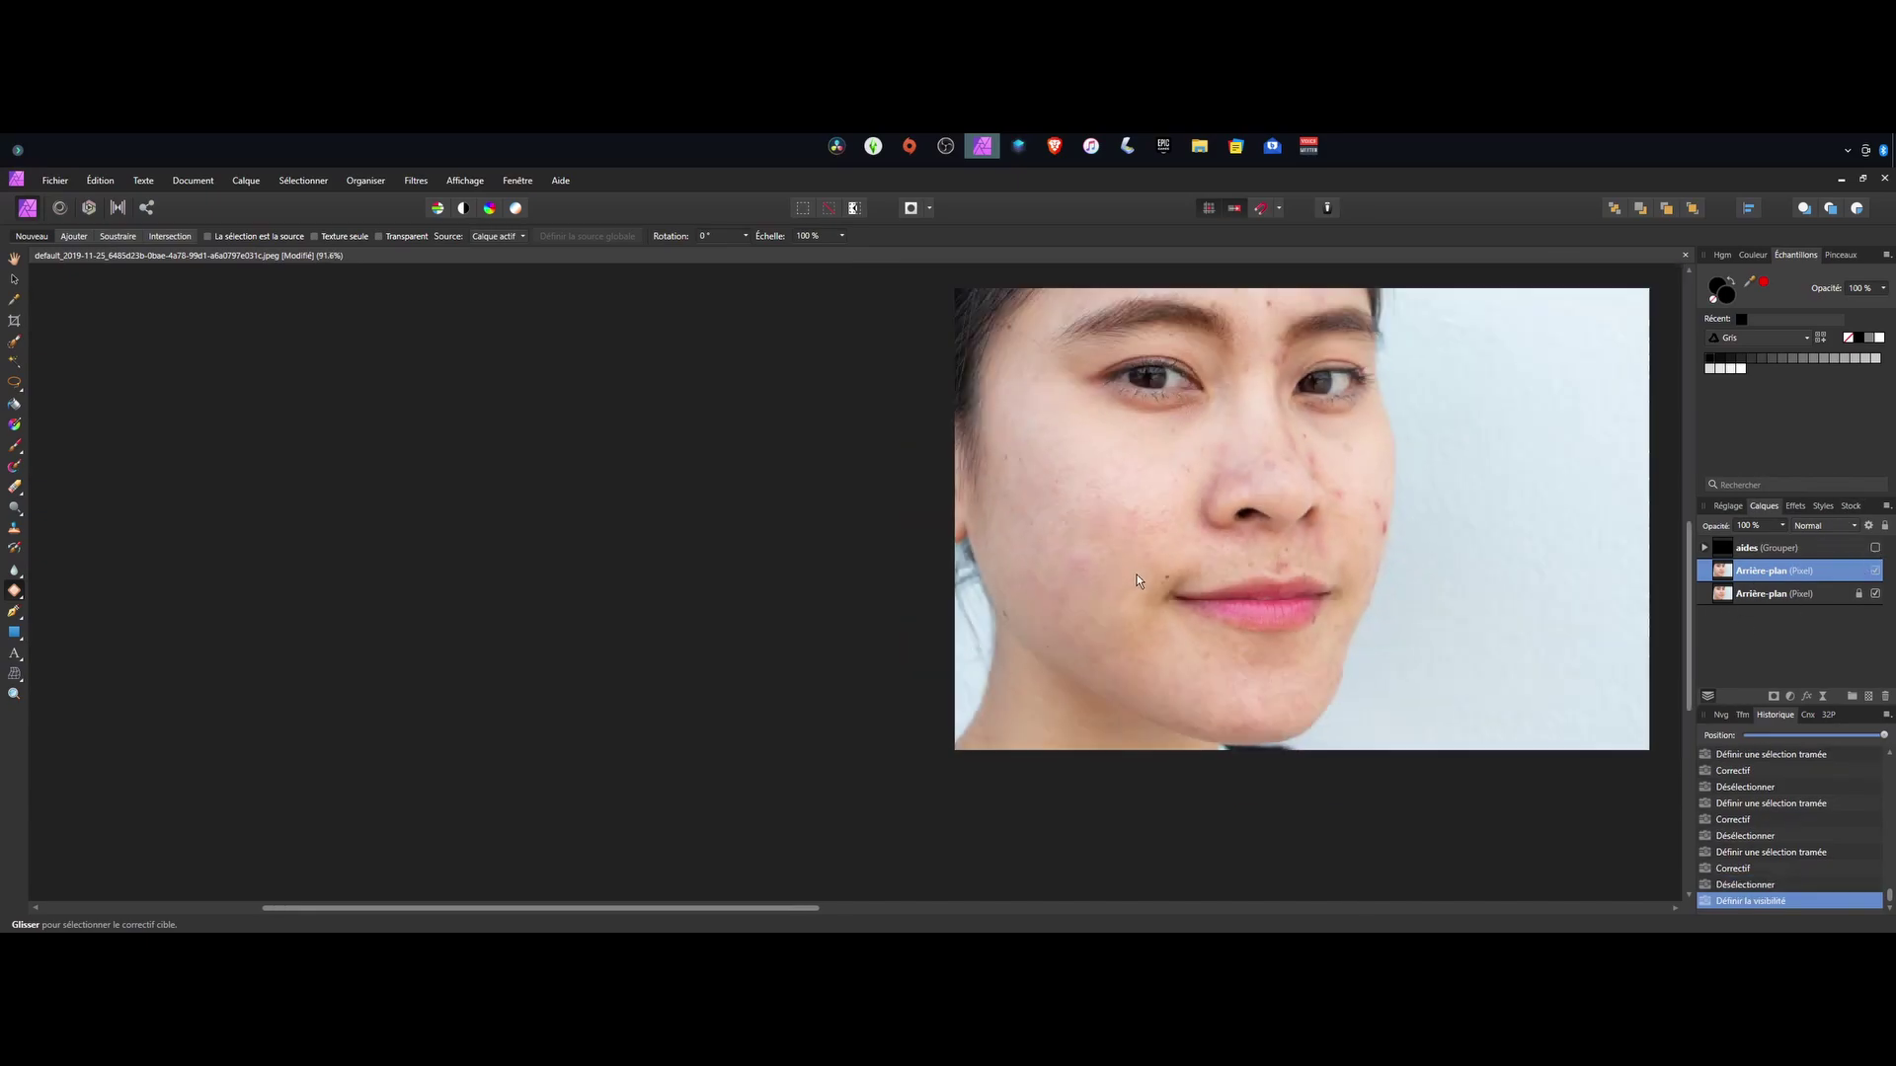
Step: Toggle the retouched Arrière-plan layer off and on to compare the skin with the untouched original
scroll(1139, 476, up, 2)
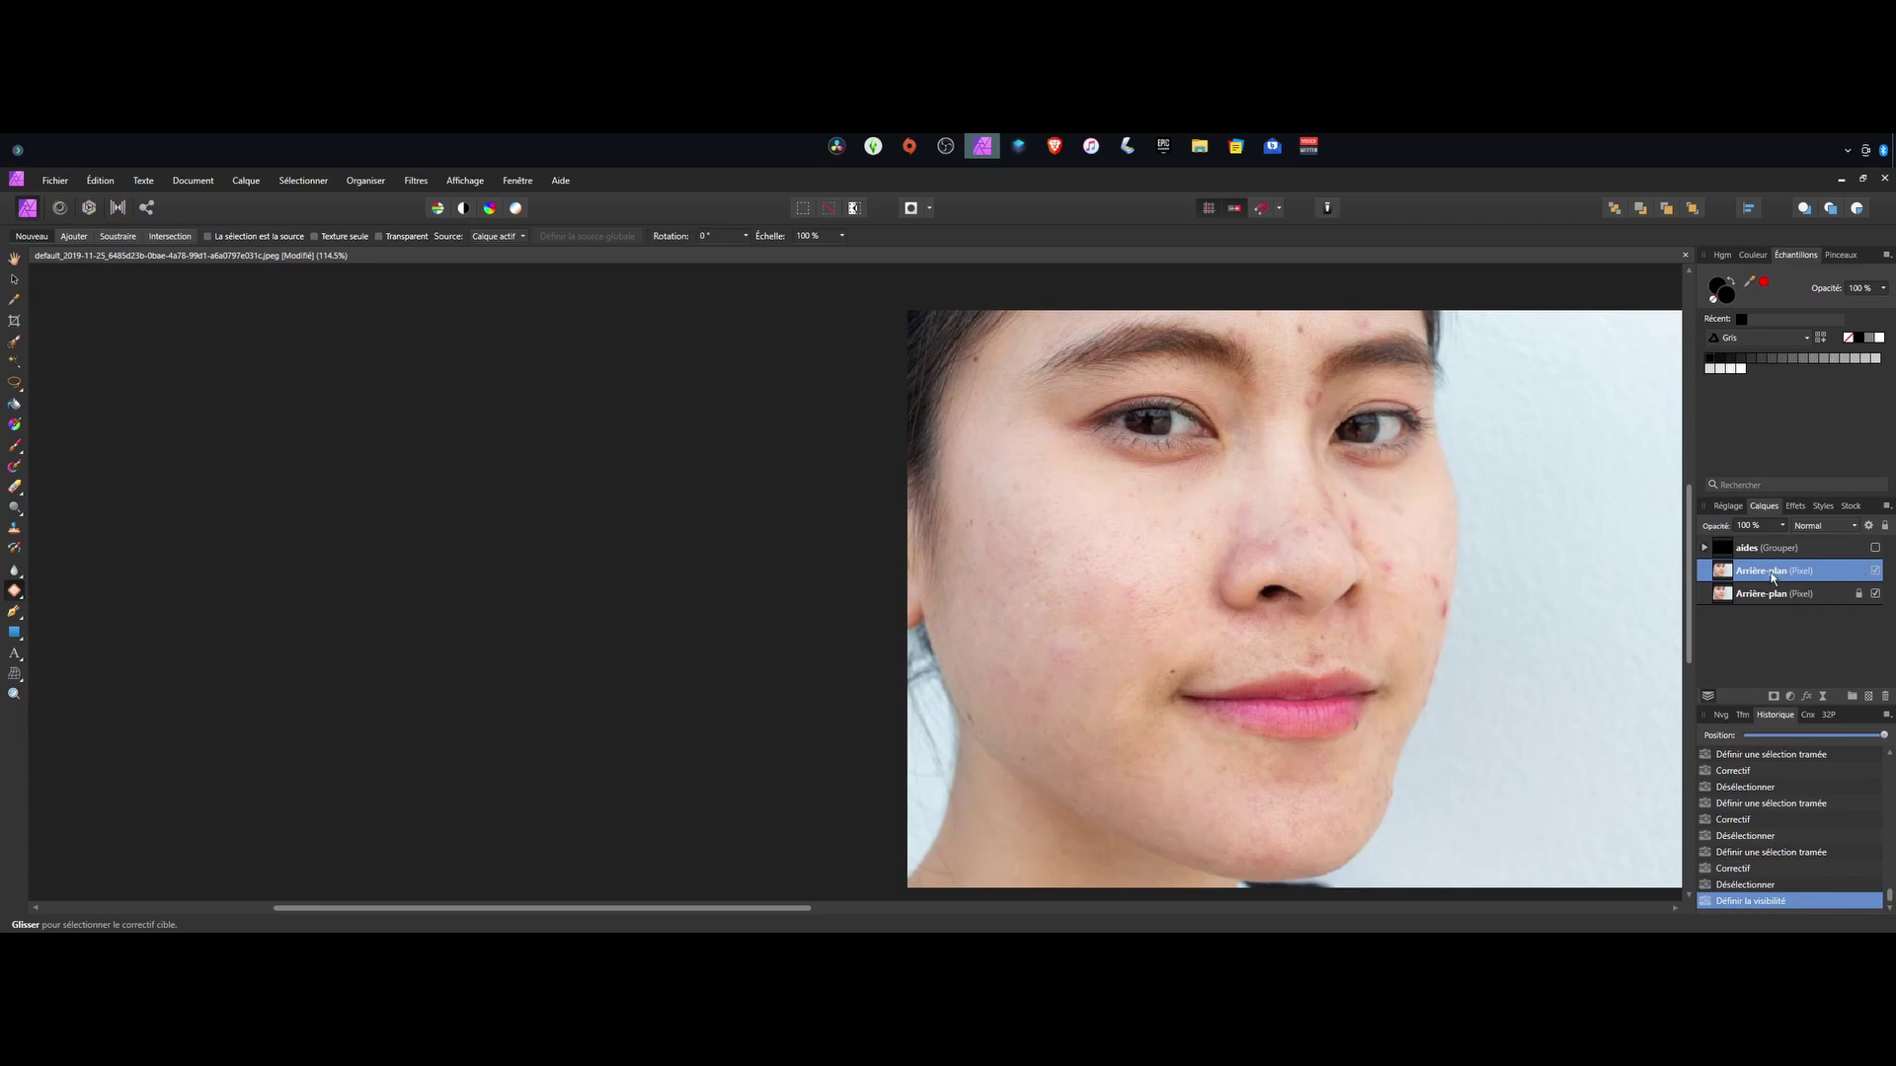
click(1875, 571)
click(1875, 571)
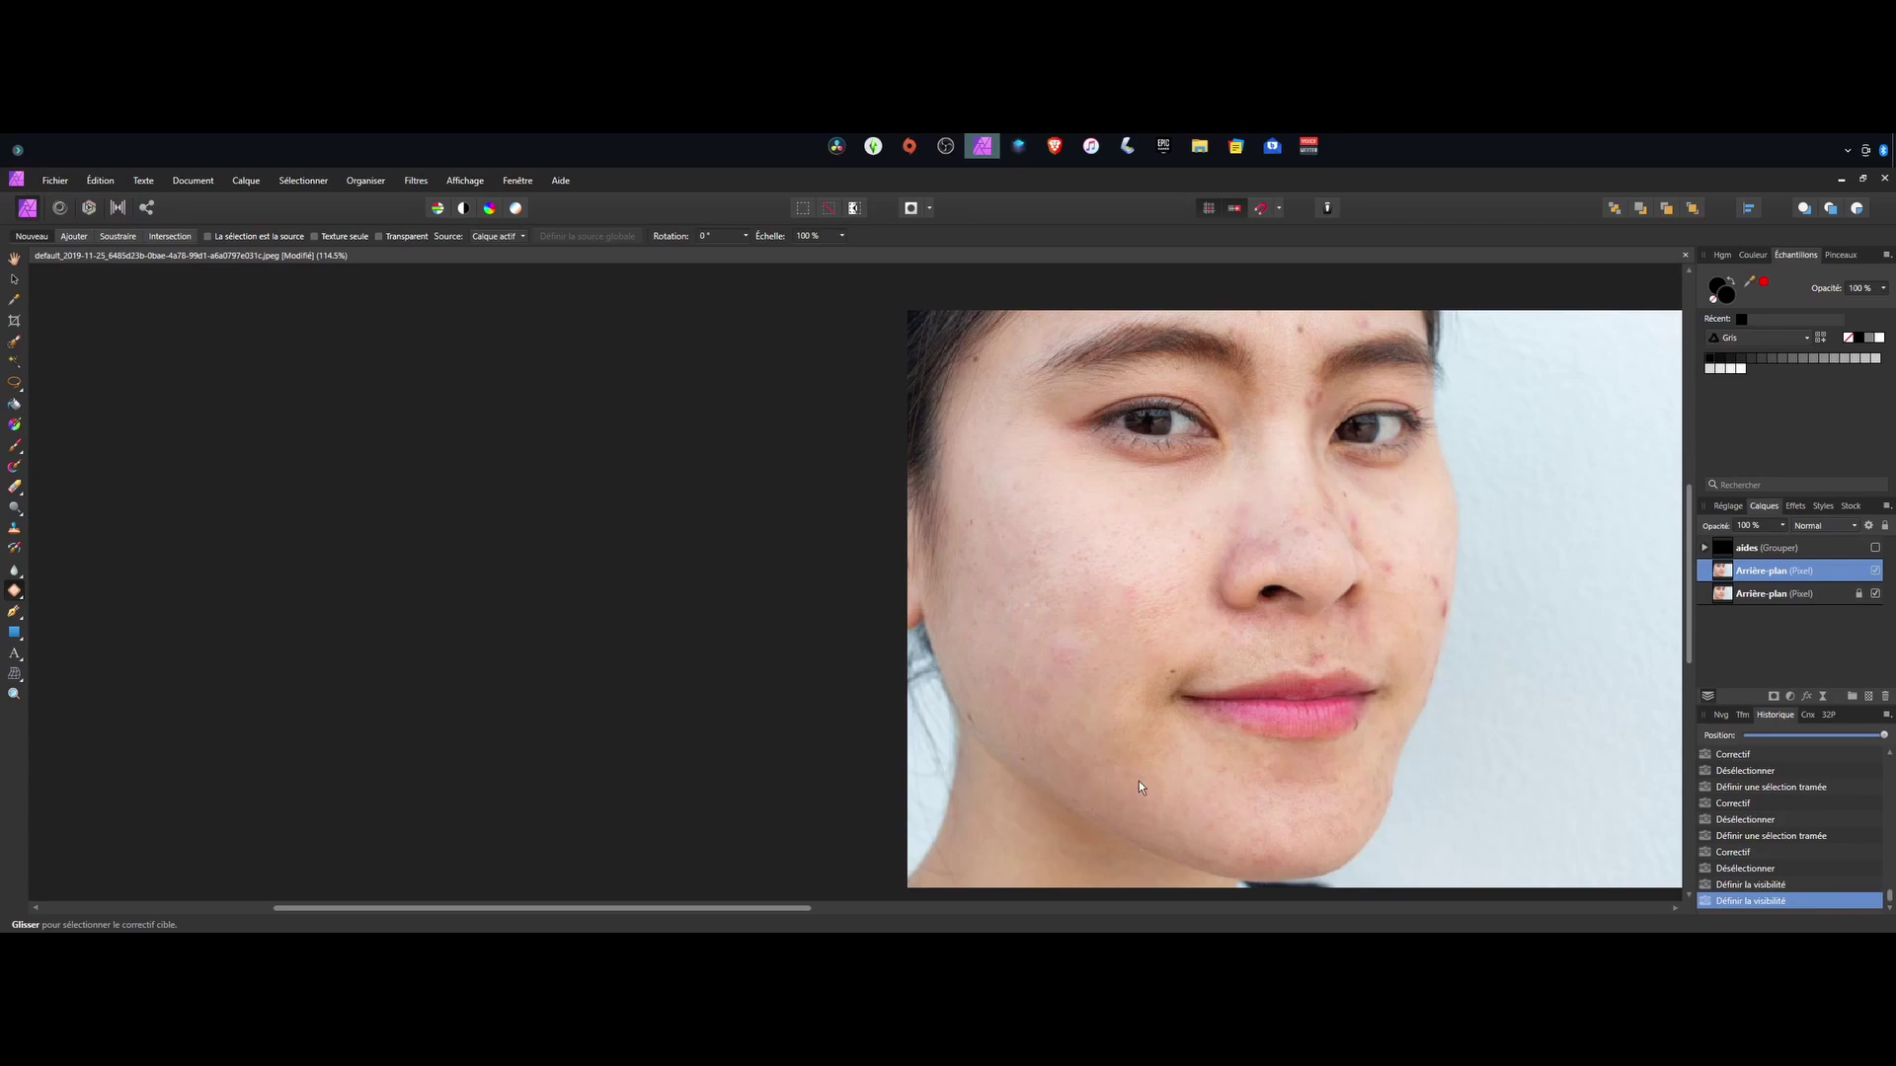
scroll(1358, 637, up, 1)
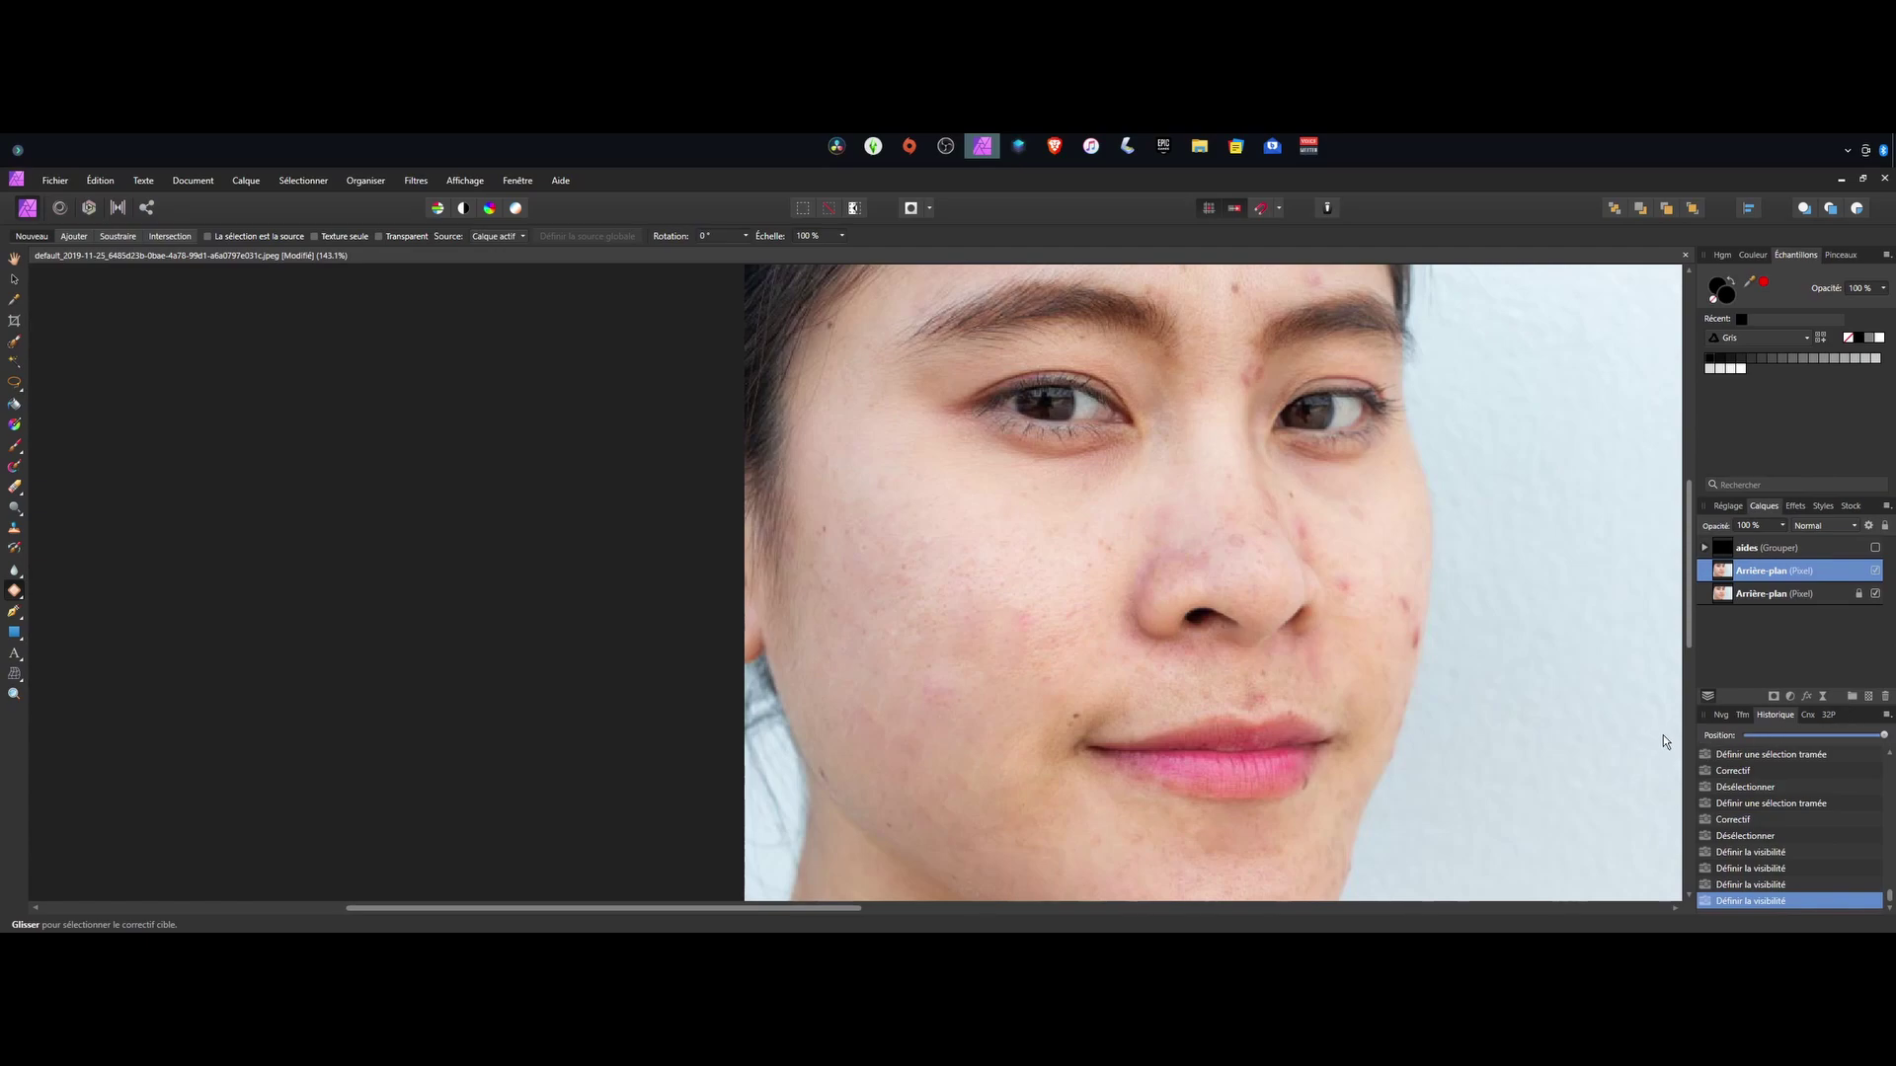